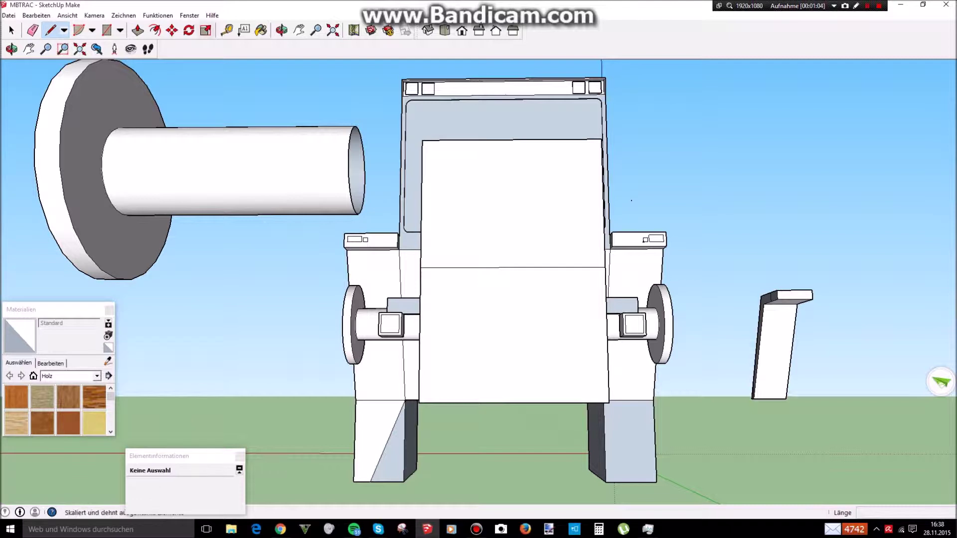
Step: Place four guide lines about 0.04 m inside the edges of the vehicle's upper front panel
left_click(227, 30)
left_click(421, 181)
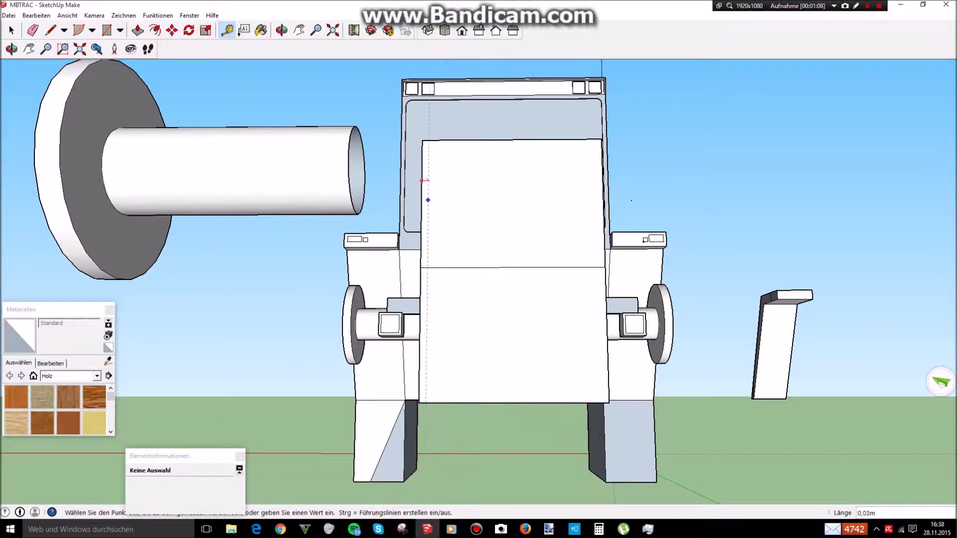
left_click(430, 200)
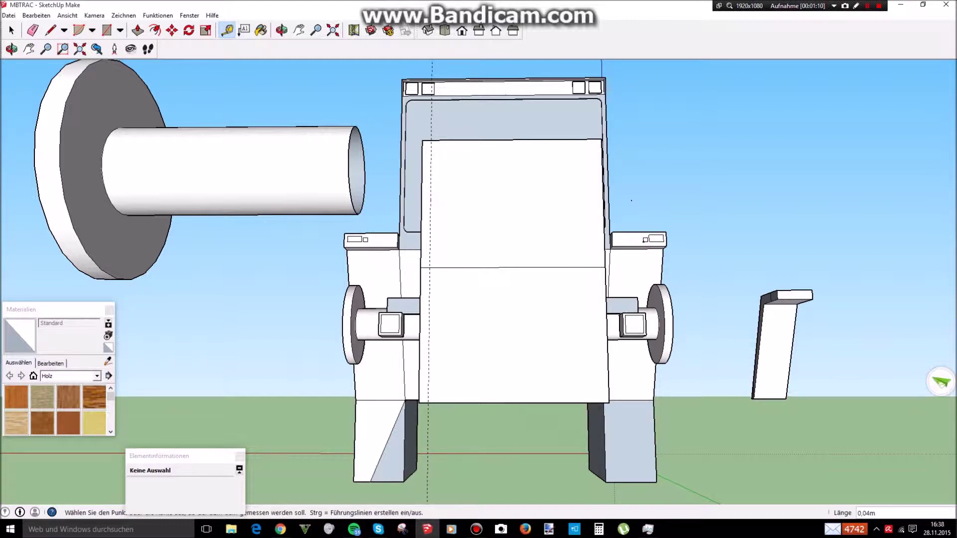
left_click(494, 268)
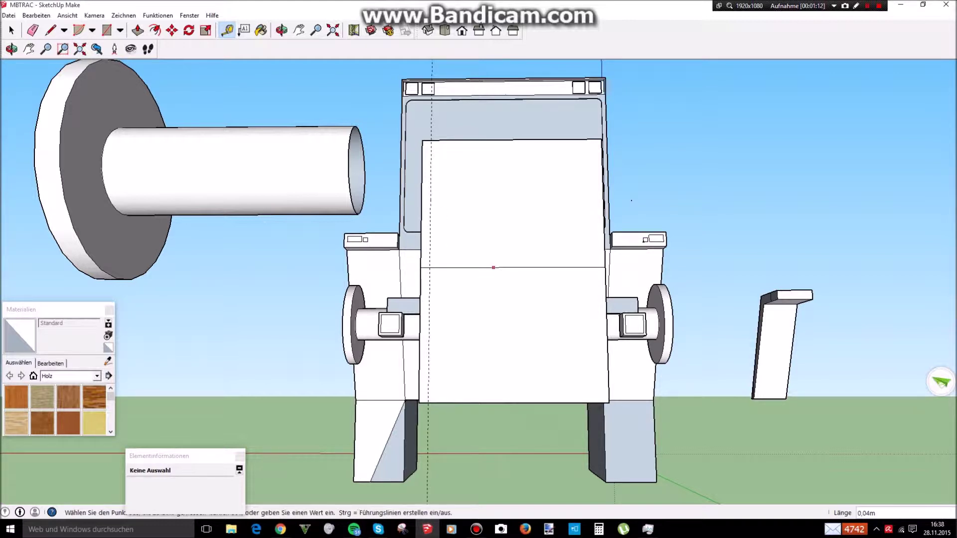
left_click(493, 259)
left_click(604, 226)
left_click(595, 226)
left_click(580, 140)
left_click(579, 147)
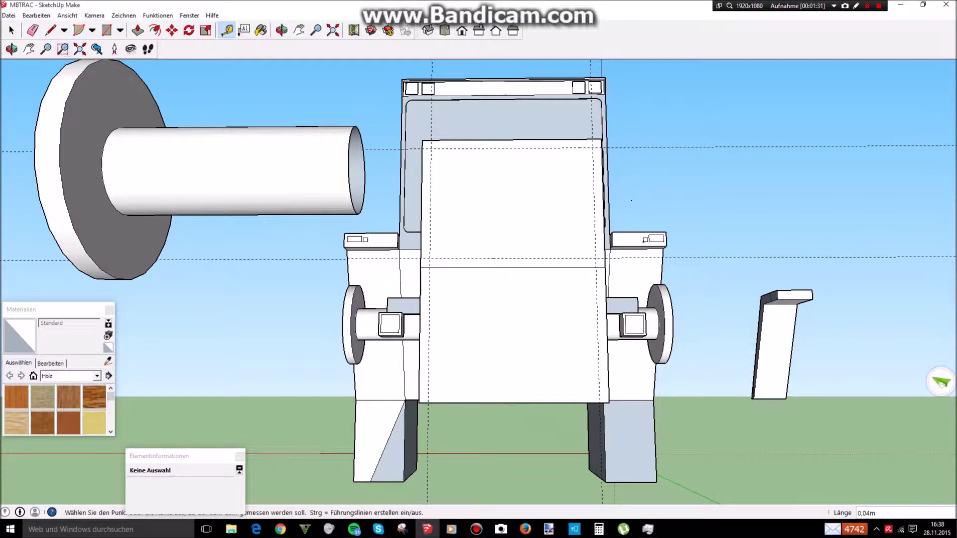
Step: Draw a rectangle on the upper front panel between the opposite intersections of the guide lines
left_click(106, 30)
left_click(430, 149)
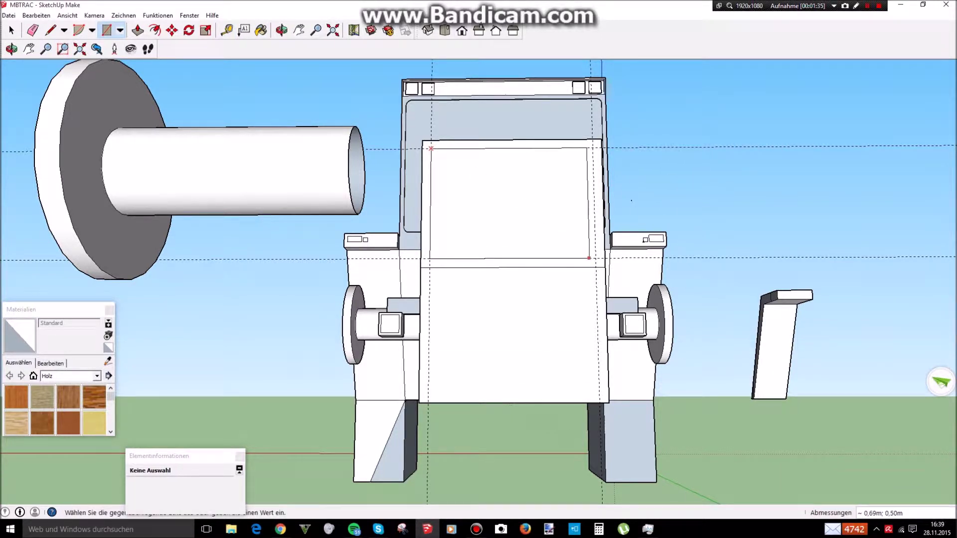
left_click(595, 257)
Step: Mark guide points 0.02 m from the inner rectangle's upper-left corner along both adjoining edges
scroll(509, 138, "up", 3)
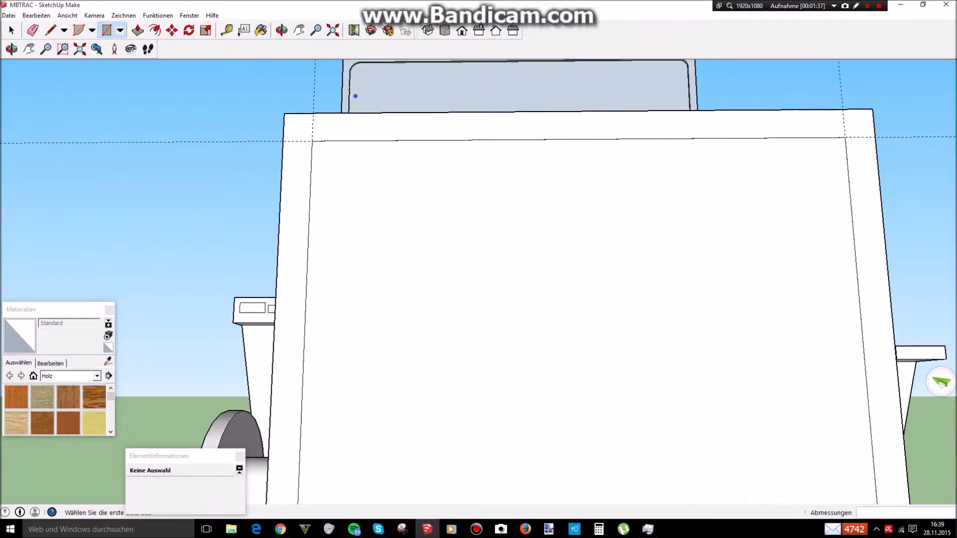
scroll(355, 96, "up", 3)
scroll(314, 92, "down", 2)
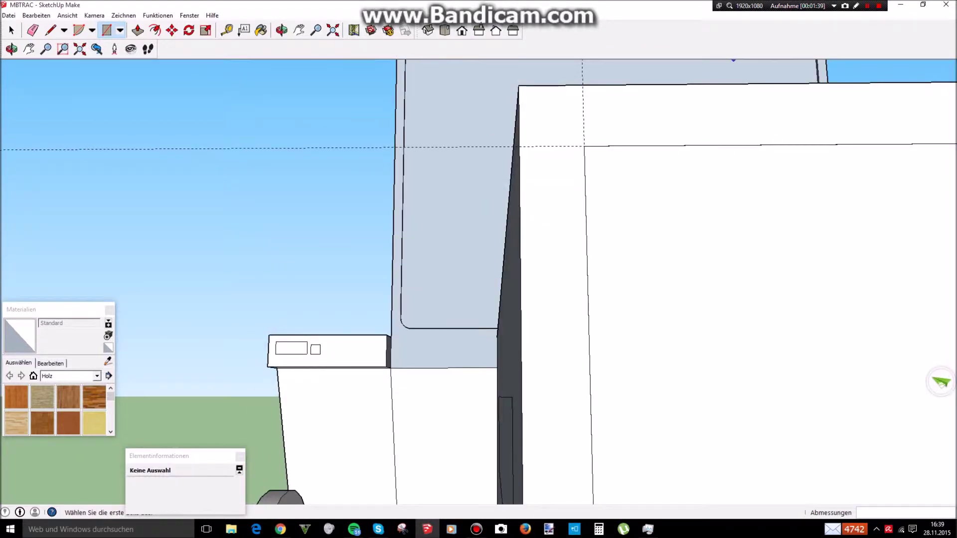
key("t")
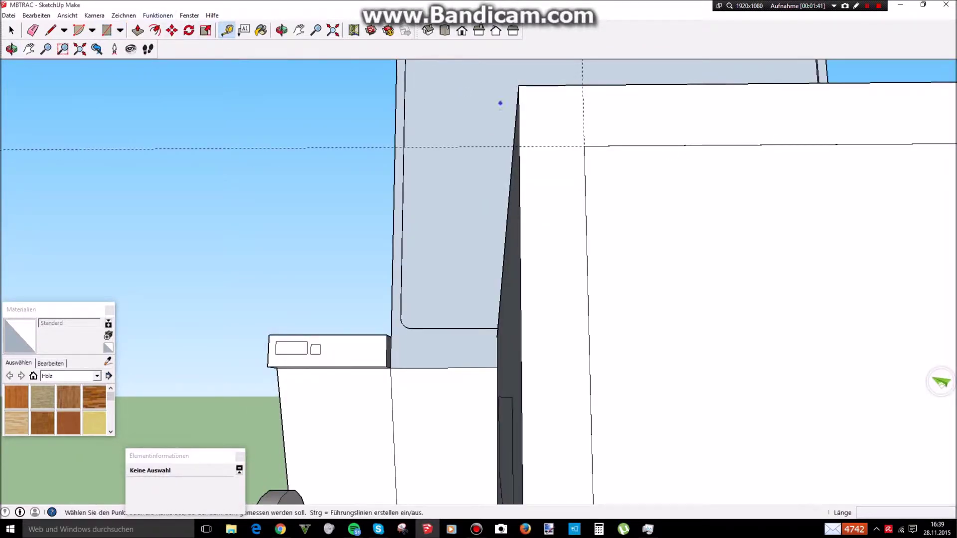
left_click(584, 146)
left_click(617, 145)
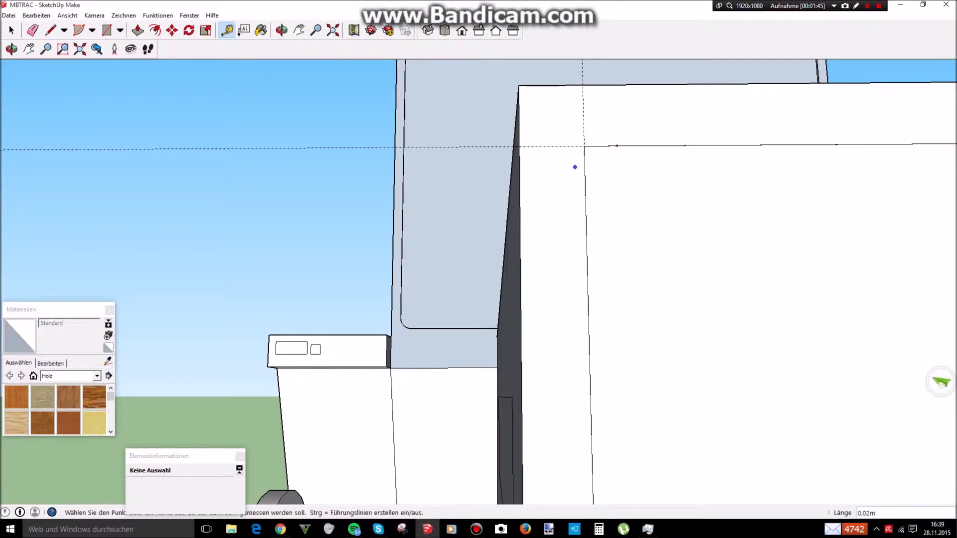
left_click(584, 146)
left_click(586, 177)
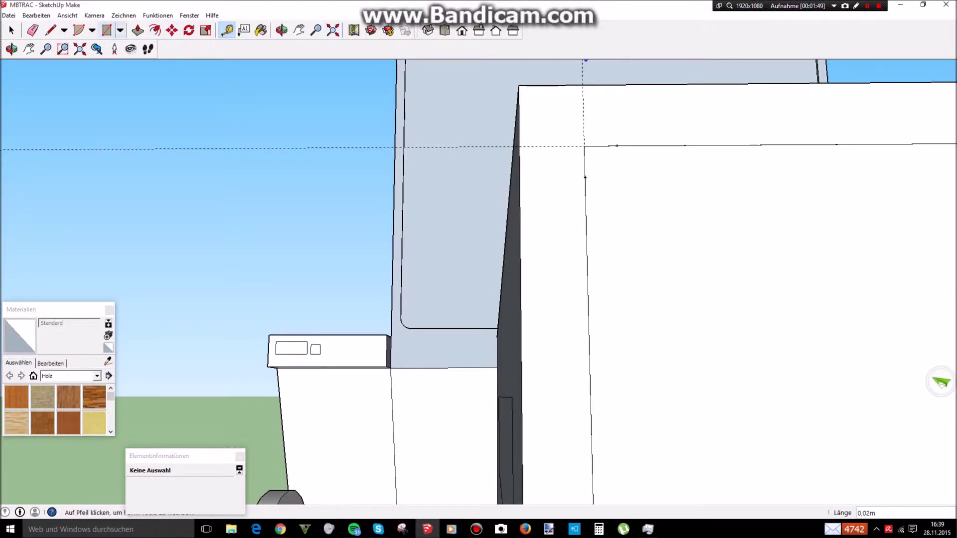
Step: Try to round the rectangle's upper-left corner with a two-point arc between the guide points, and undo it
left_click(92, 30)
left_click(111, 57)
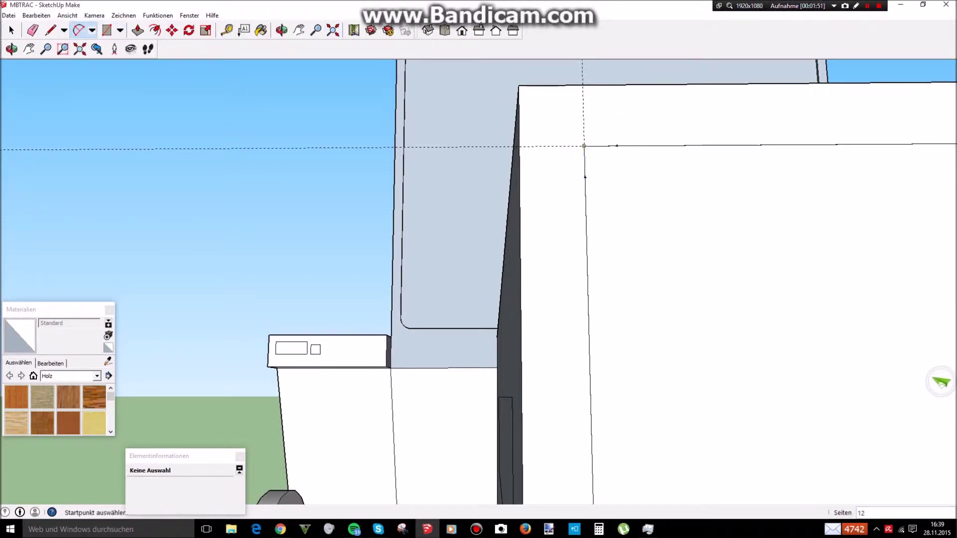
left_click(585, 177)
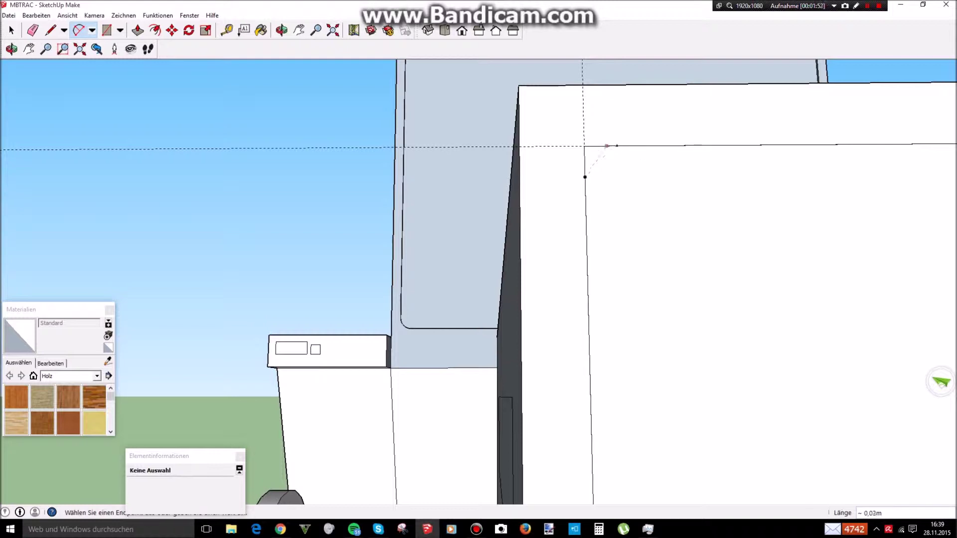
left_click(616, 146)
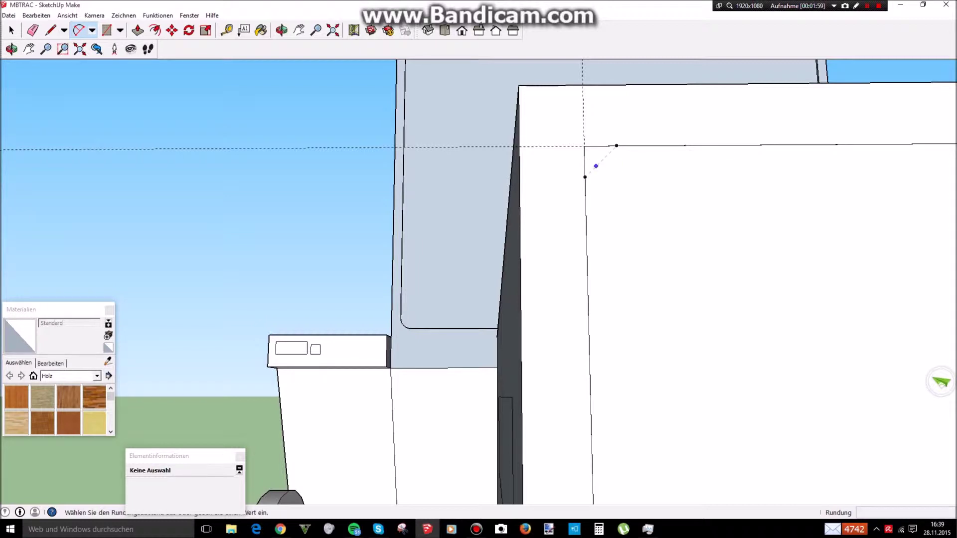
left_click(596, 156)
scroll(596, 155, "down", 2)
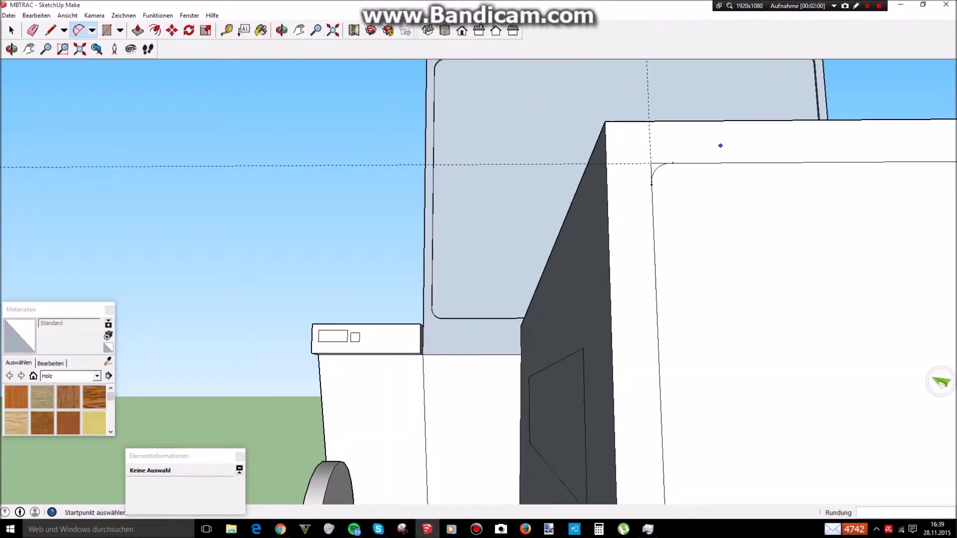
scroll(633, 164, "up", 4)
scroll(633, 164, "up", 6)
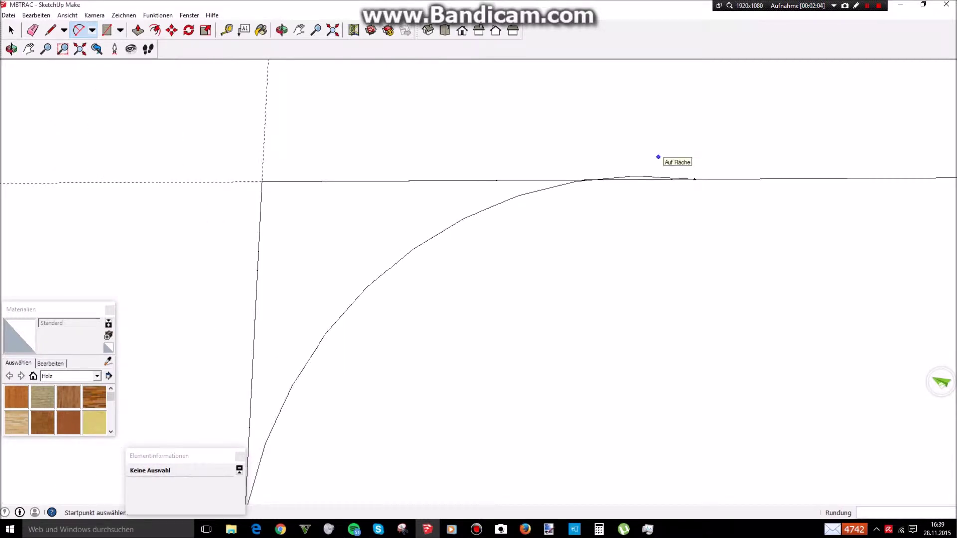
key("ctrl+z")
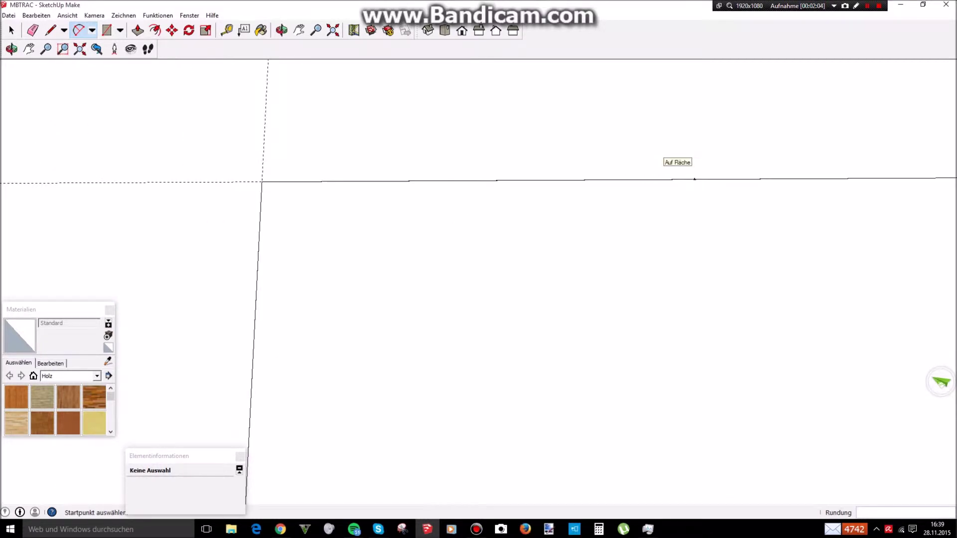
middle_click_drag(460, 359, 470, 243)
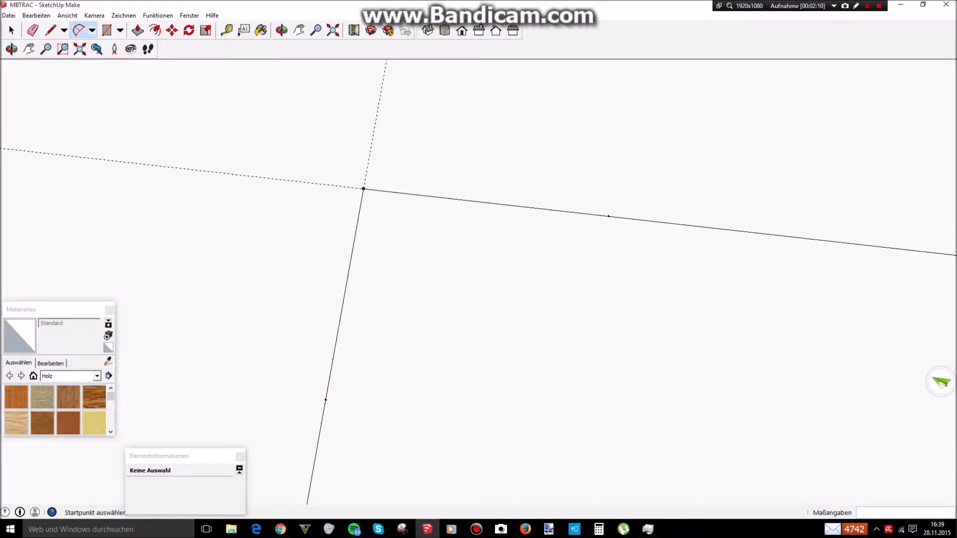
left_click(325, 400)
left_click(607, 216)
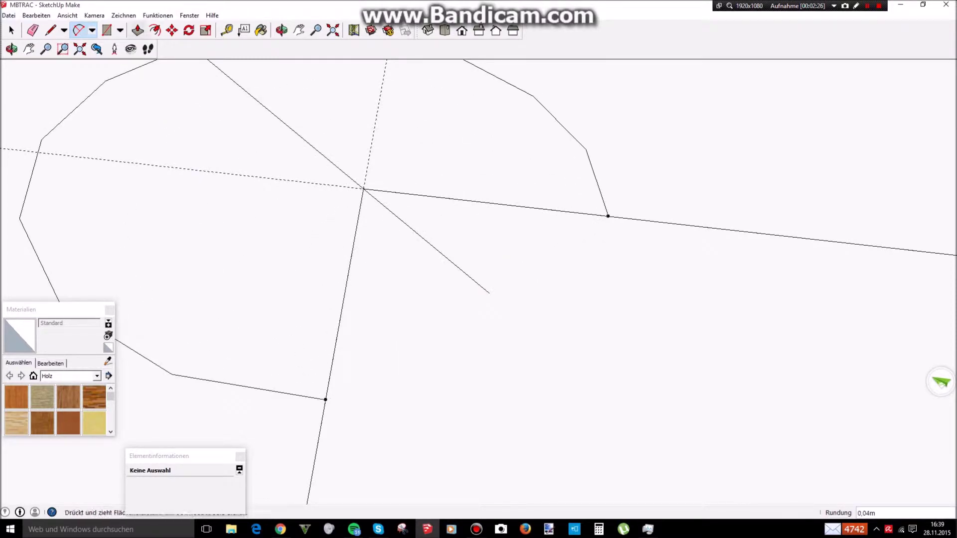
left_click(51, 30)
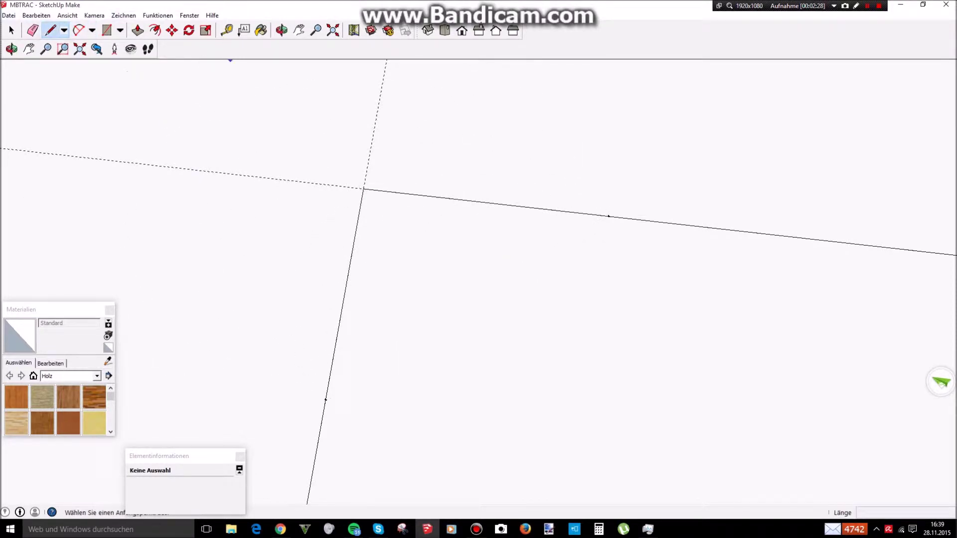
key("t")
left_click(325, 400)
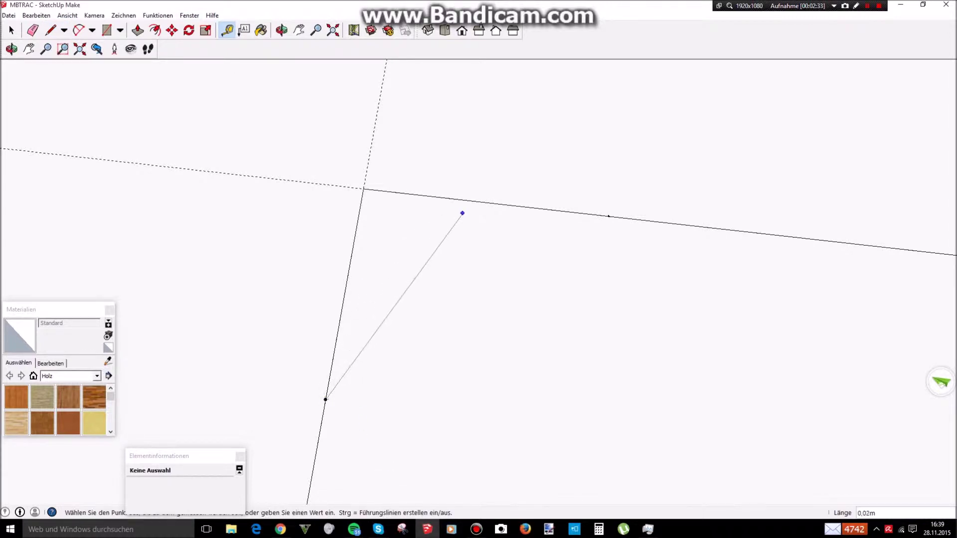
key("l")
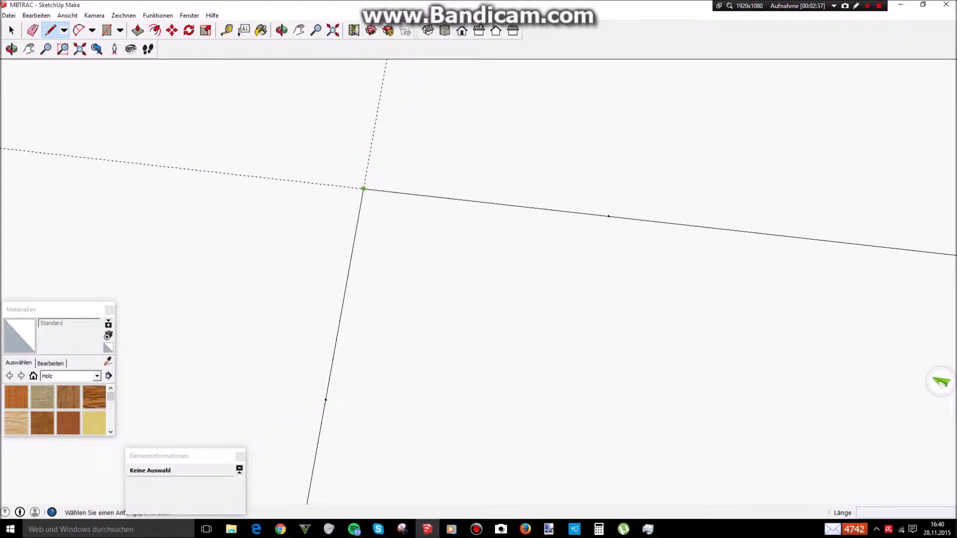
left_click(363, 189)
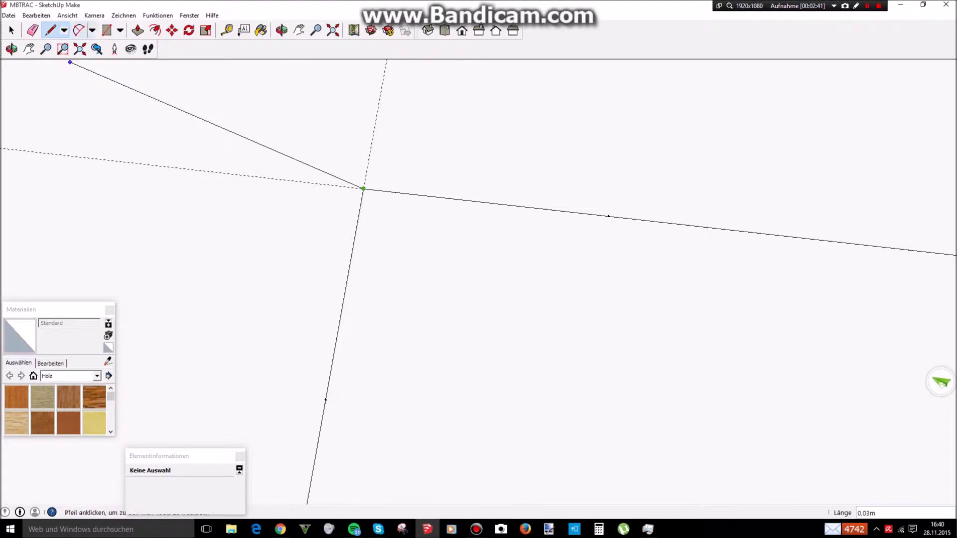
key("Escape")
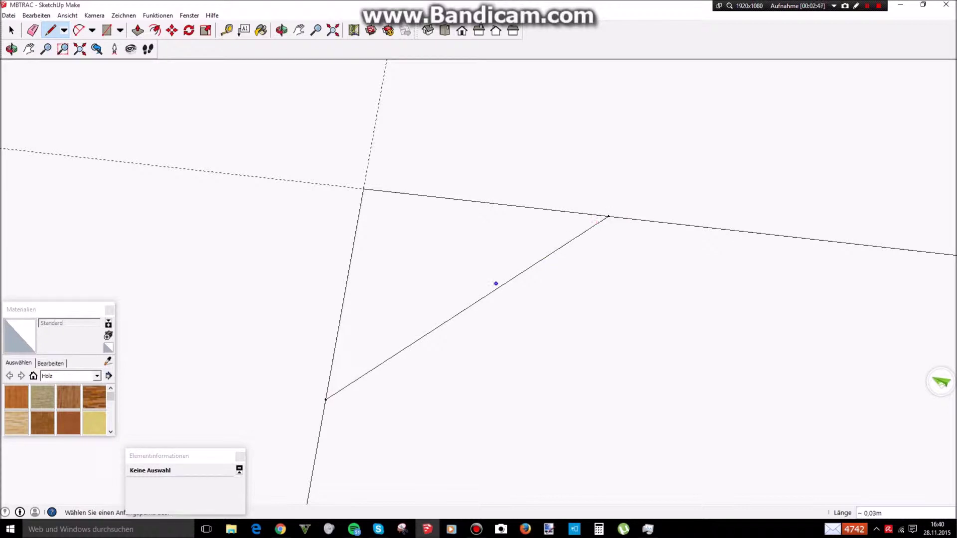
Step: Draw a diagonal between the corner's two guide points and a line from its midpoint to the rectangle's corner
left_click(490, 293)
middle_click_drag(391, 220, 534, 182)
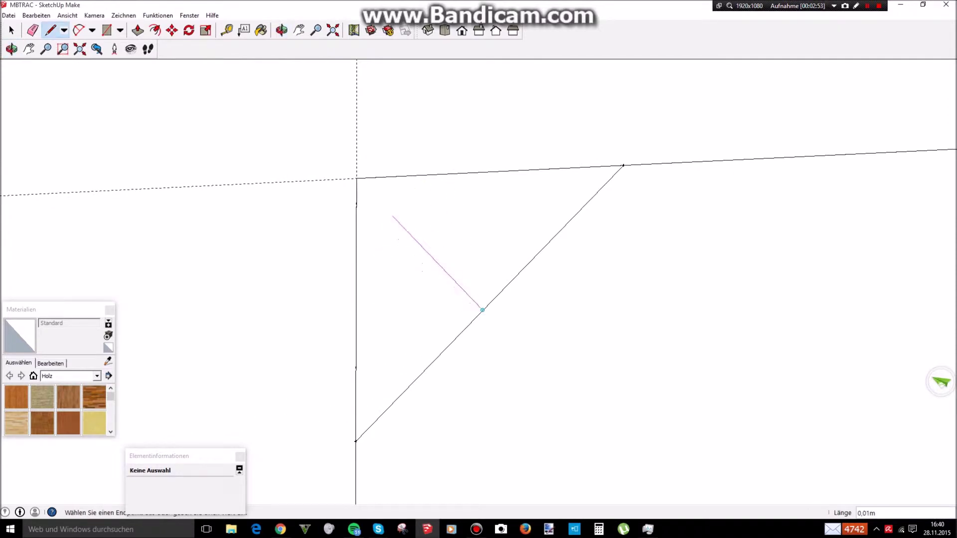
left_click(357, 178)
Step: Draw a short line from the midpoint of the corner's bisecting line to the rectangle's upper edge
left_click(418, 243)
middle_click_drag(515, 147, 398, 273)
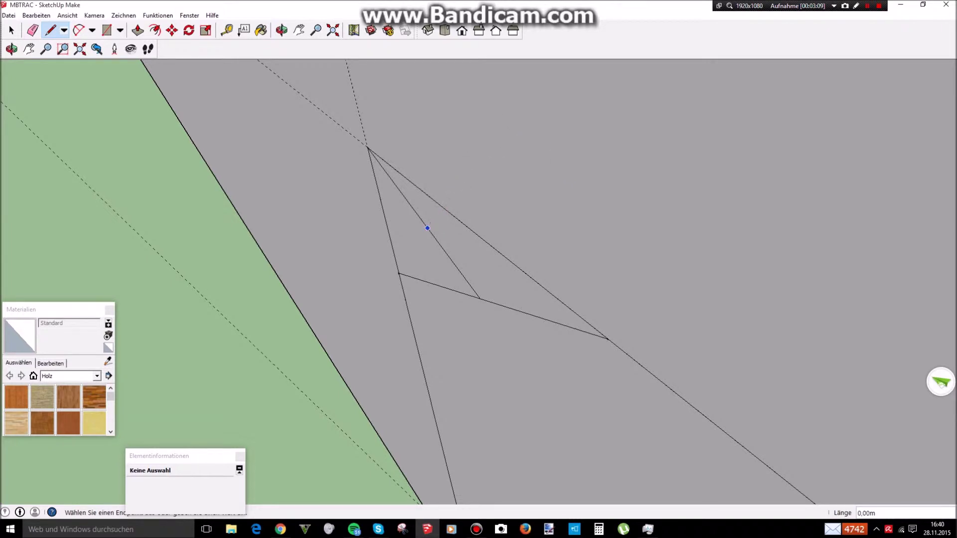
left_click(446, 210)
left_click(398, 189)
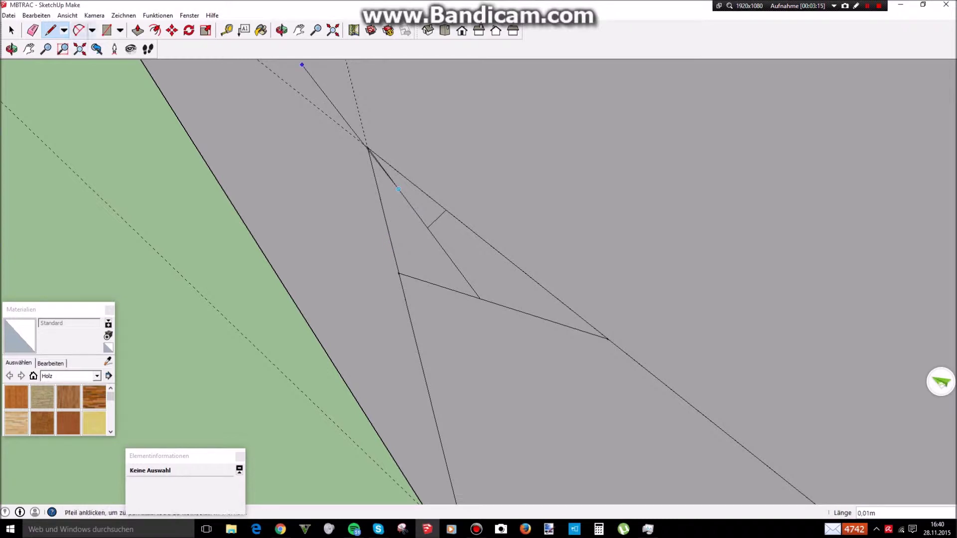
Step: Try a three-point arc between the guide points through the midpoint of the bisector's outer half, and undo it
left_click(64, 30)
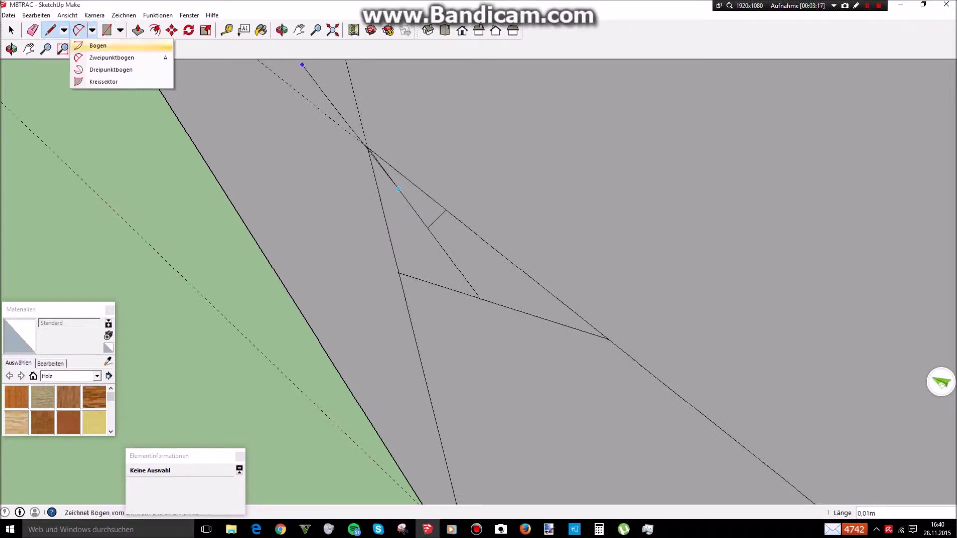
mouse_move(92, 30)
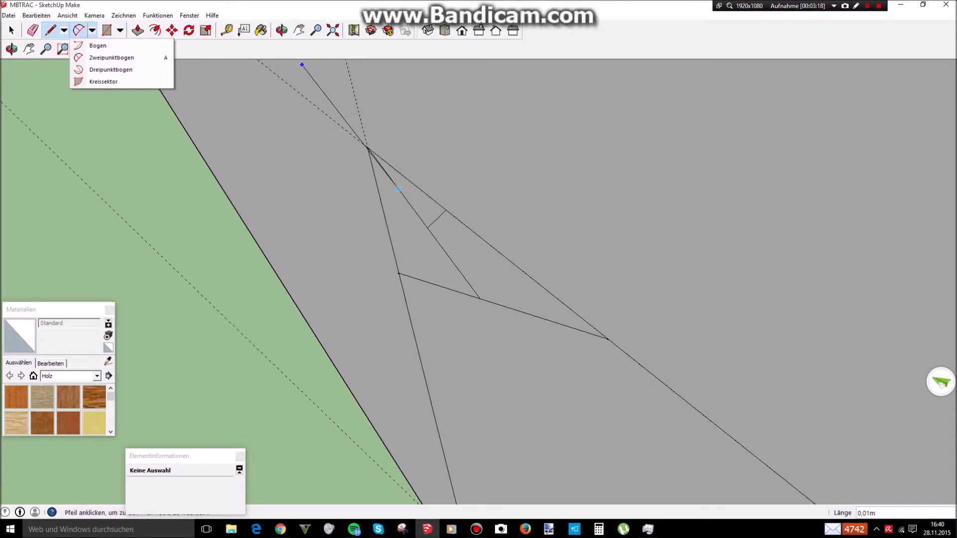
left_click(111, 69)
left_click(398, 273)
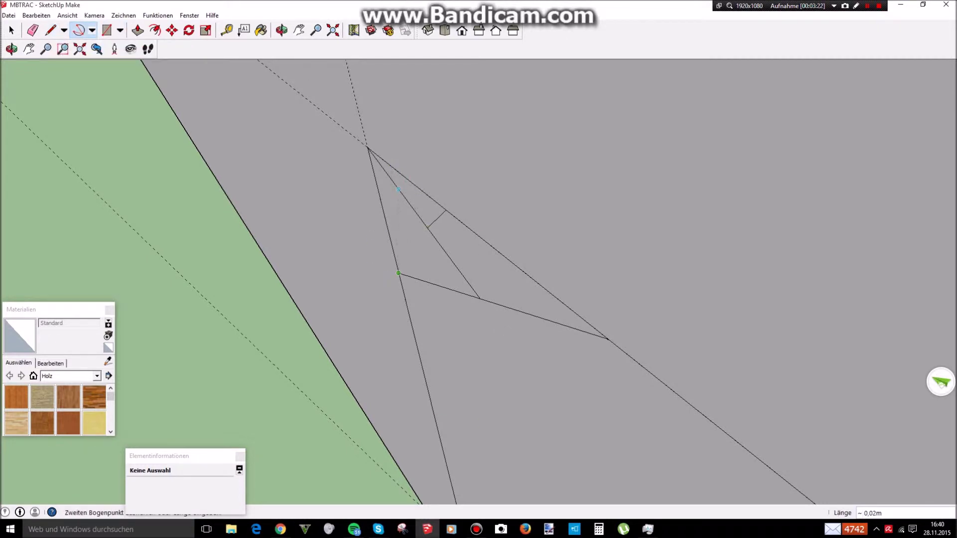
left_click(398, 189)
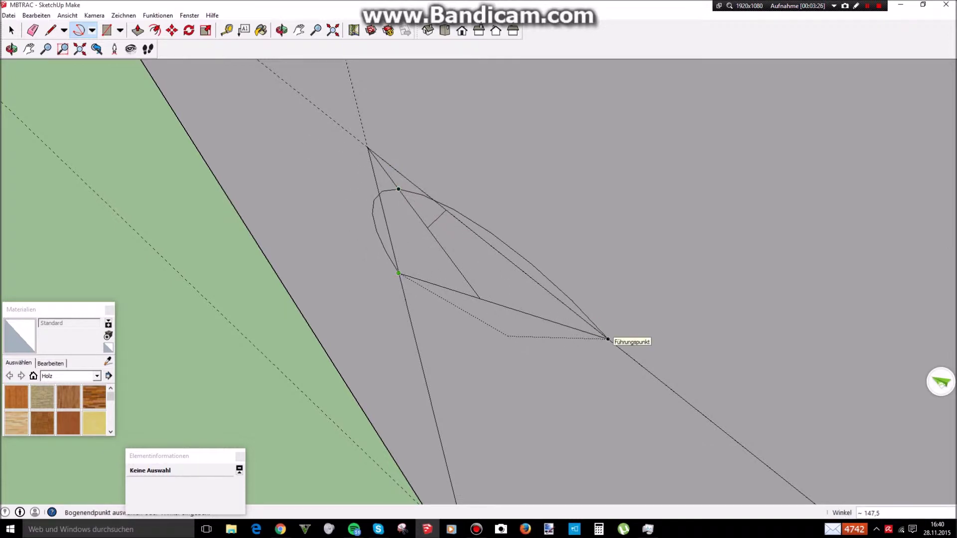
left_click(608, 339)
middle_click_drag(608, 339, 614, 199)
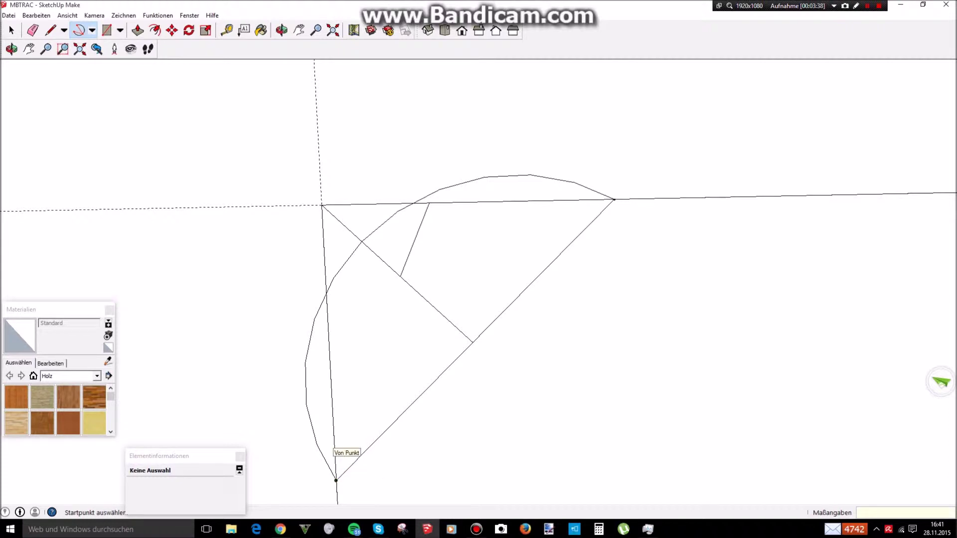
key("ctrl+z")
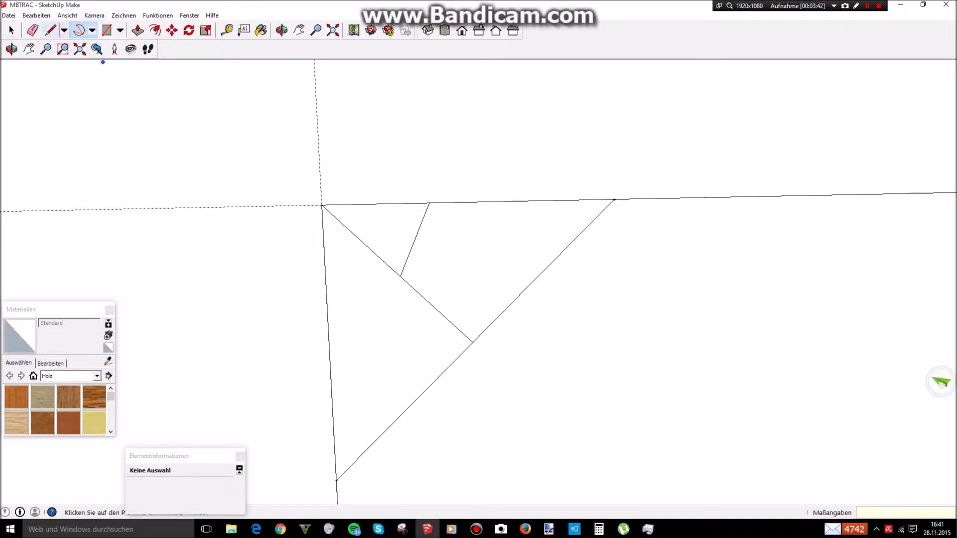
Step: Round the rectangle's upper-left corner with a two-point arc between the guide points, bulging to the midpoint of the bisector's inner half
left_click(91, 30)
left_click(107, 70)
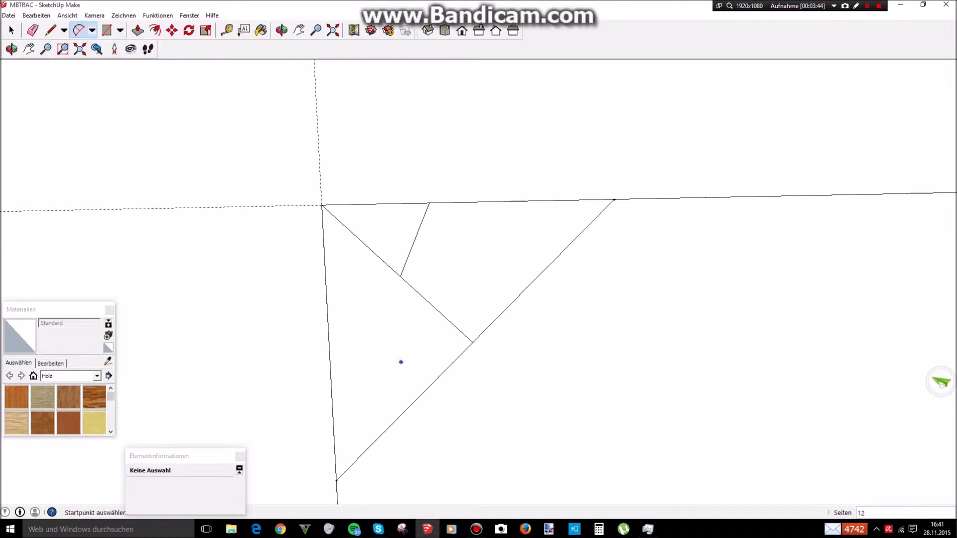
left_click(336, 481)
left_click(361, 242)
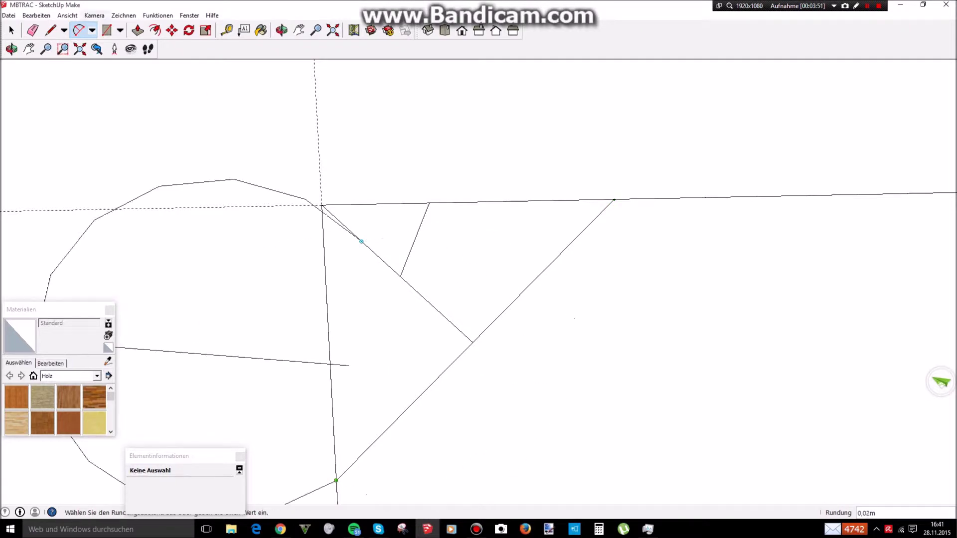
key("Escape")
left_click(336, 480)
left_click(614, 200)
scroll(669, 70, "up", 10)
scroll(626, 124, "down", 10)
scroll(628, 139, "up", 2)
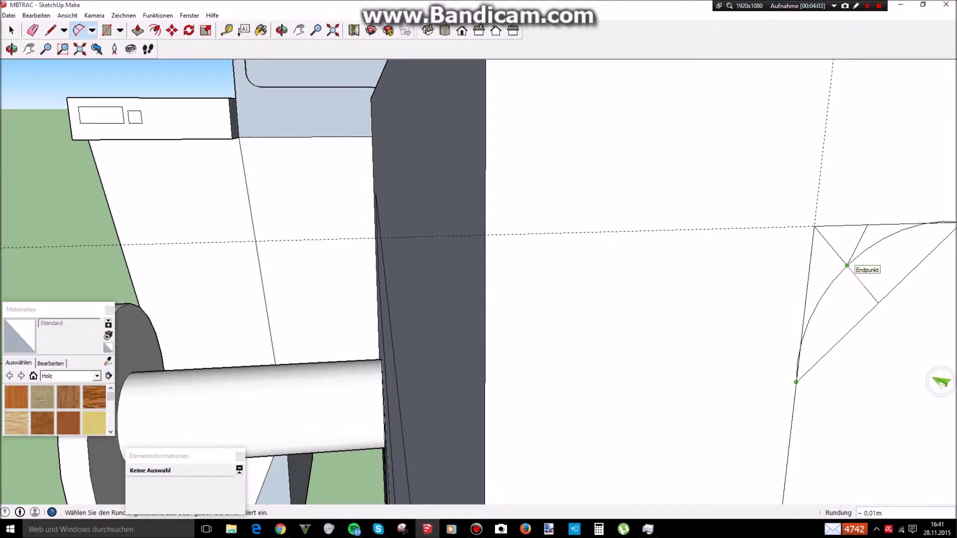
left_click(863, 284)
Step: Delete the upper-edge segments outside the corner arc, the short helper line and the bisector's outer part
scroll(861, 286, "down", 3)
scroll(947, 274, "up", 5)
middle_click_drag(947, 274, 848, 287)
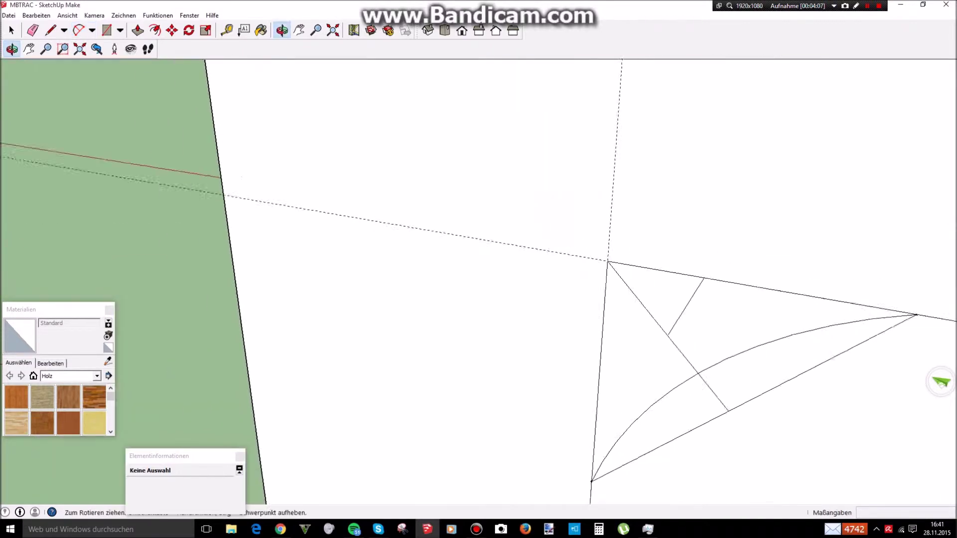
scroll(678, 422, "down", 10)
scroll(664, 405, "up", 4)
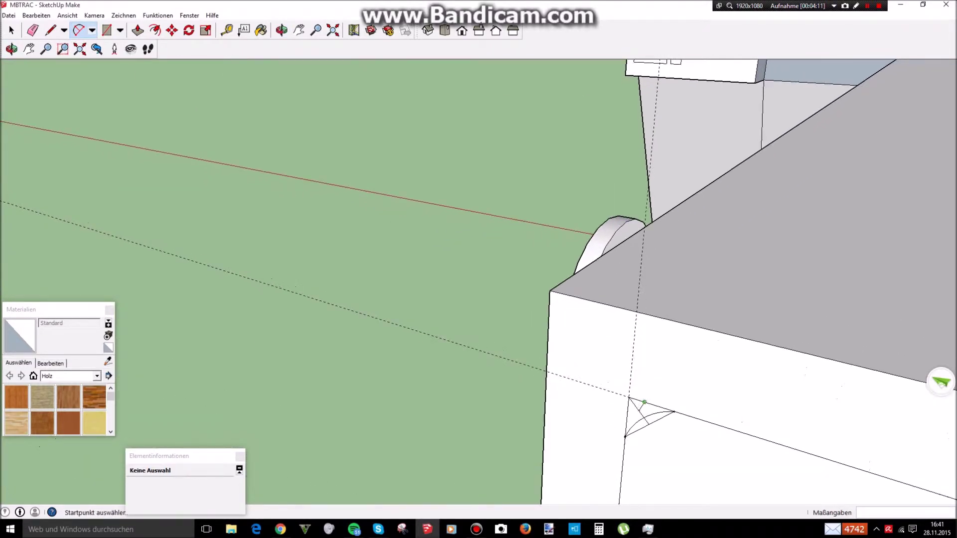
right_click(647, 403)
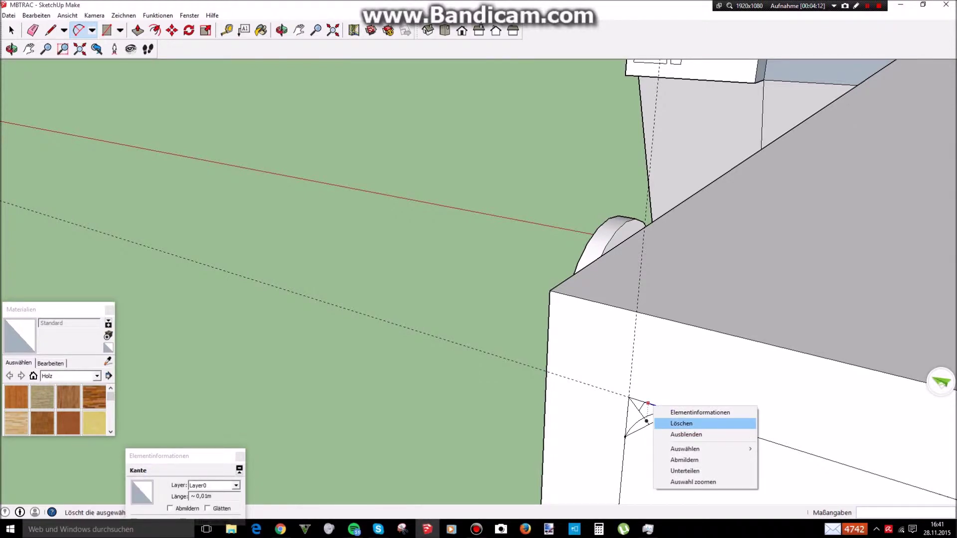
left_click(686, 434)
right_click(644, 401)
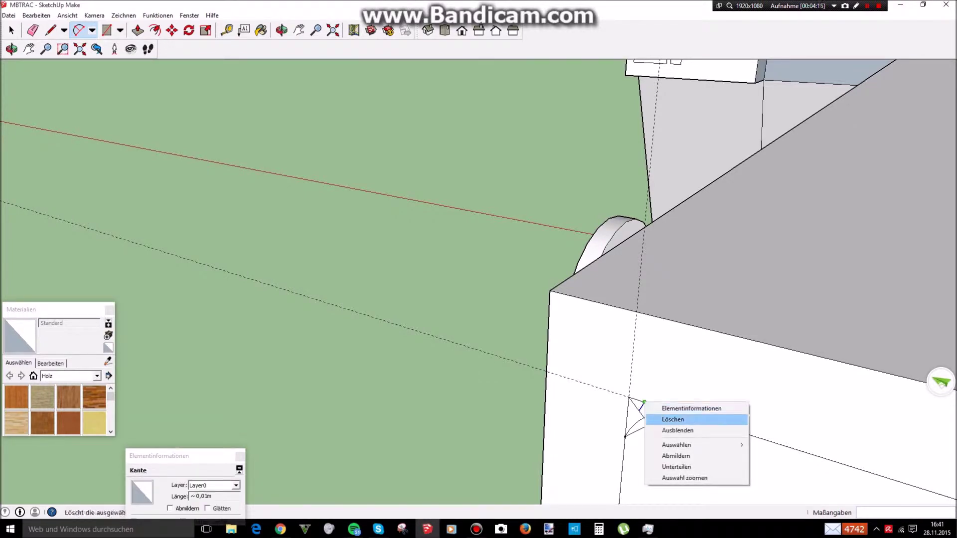
left_click(673, 419)
right_click(630, 399)
left_click(658, 419)
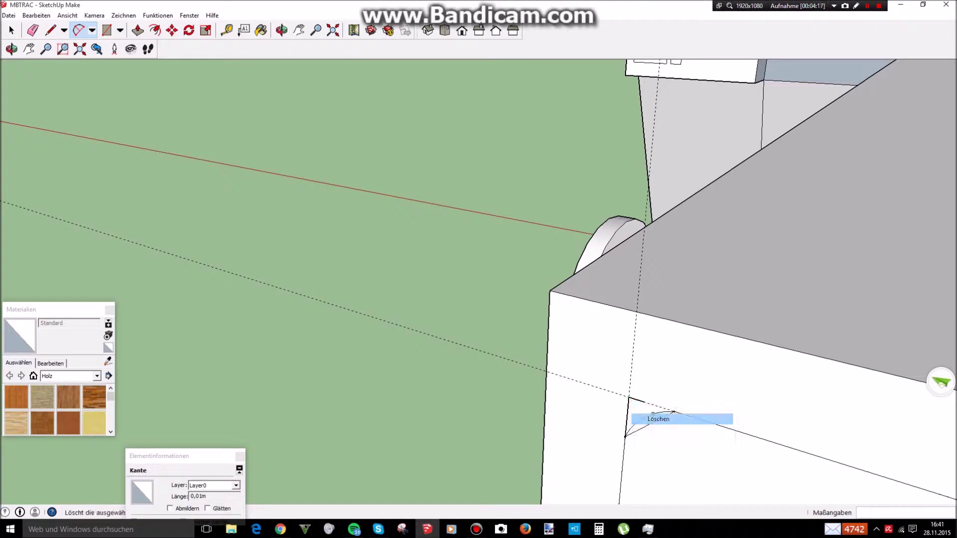
right_click(634, 399)
left_click(663, 419)
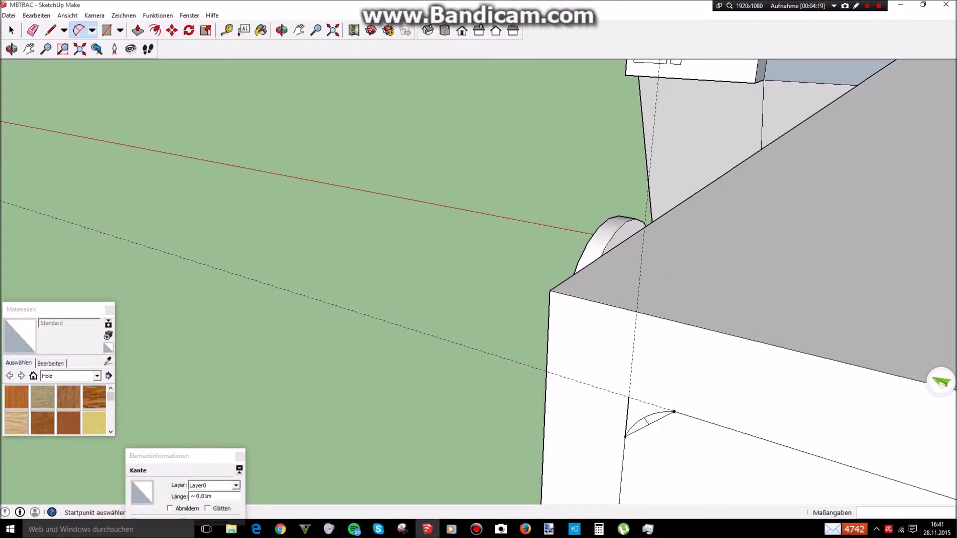
Step: Delete the diagonal and bisector remnants inside the corner arc and the left-edge segment above it
right_click(651, 426)
right_click(650, 425)
left_click(683, 443)
right_click(650, 425)
left_click(691, 443)
left_click(691, 442)
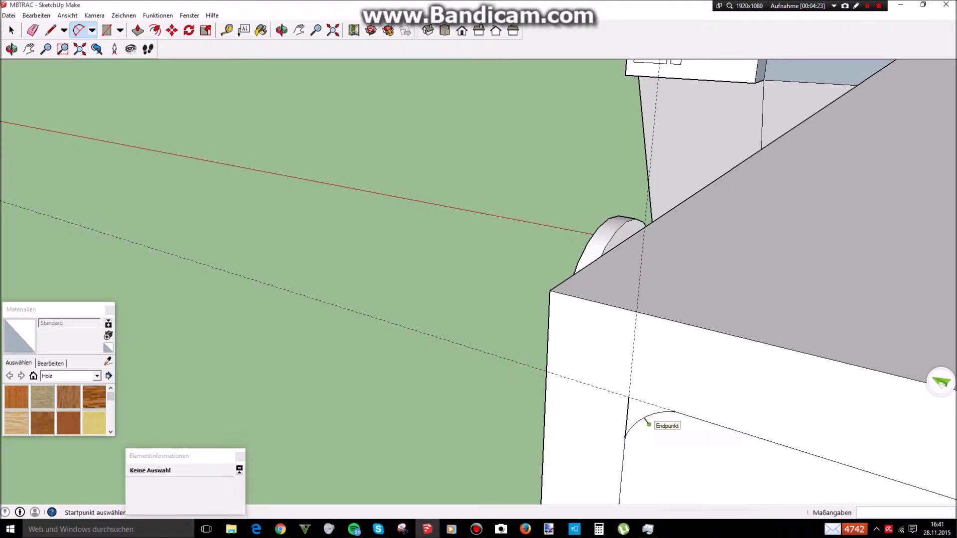
right_click(649, 424)
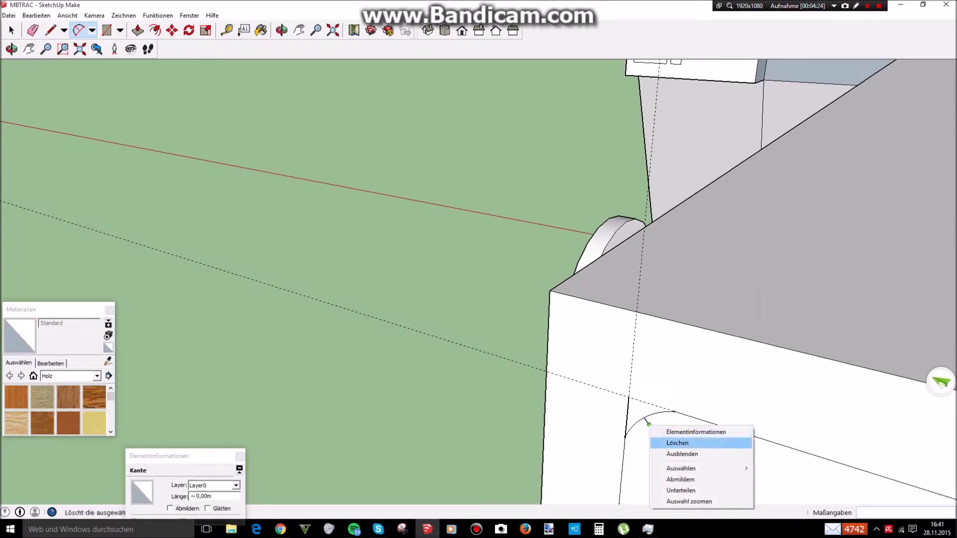
left_click(677, 443)
right_click(628, 419)
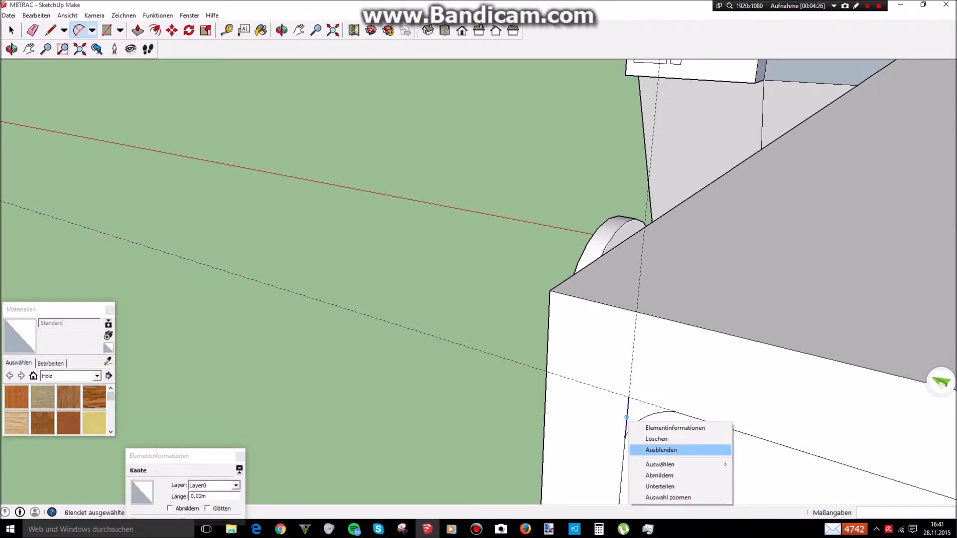
left_click(656, 439)
Step: Copy the rounded corner's arc and paste a copy onto the free area of the front panel
middle_click_drag(656, 440, 568, 391)
scroll(569, 391, "down", 3)
scroll(519, 374, "up", 7)
scroll(798, 359, "up", 5)
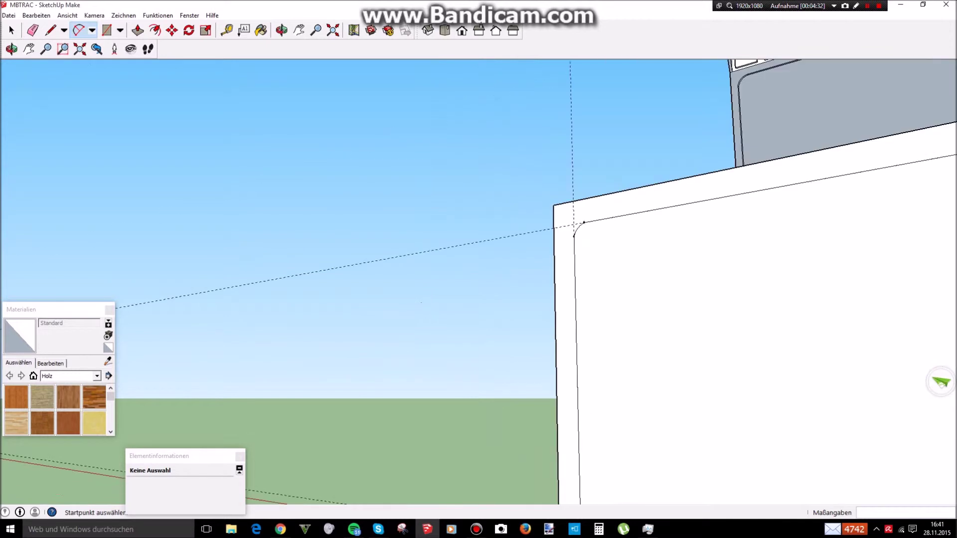
right_click(578, 236)
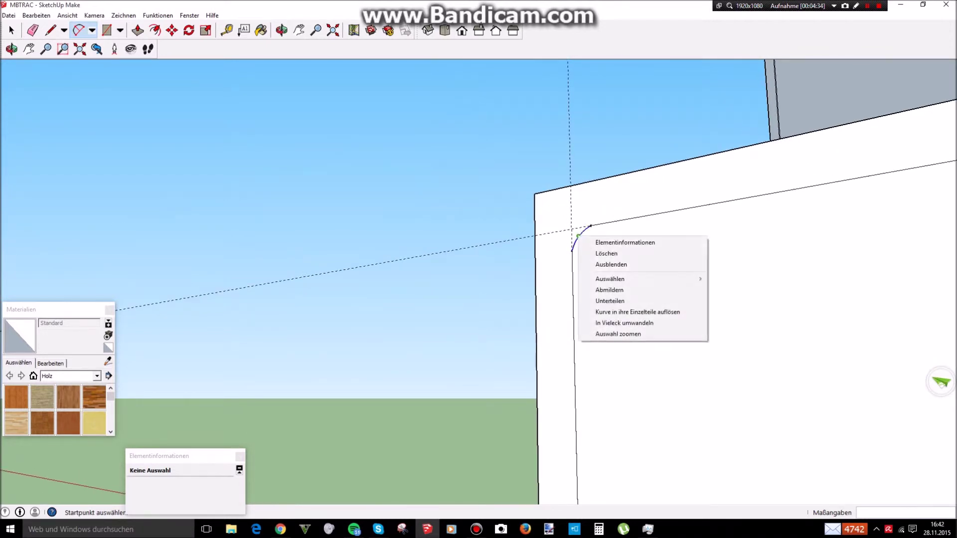
left_click(542, 405)
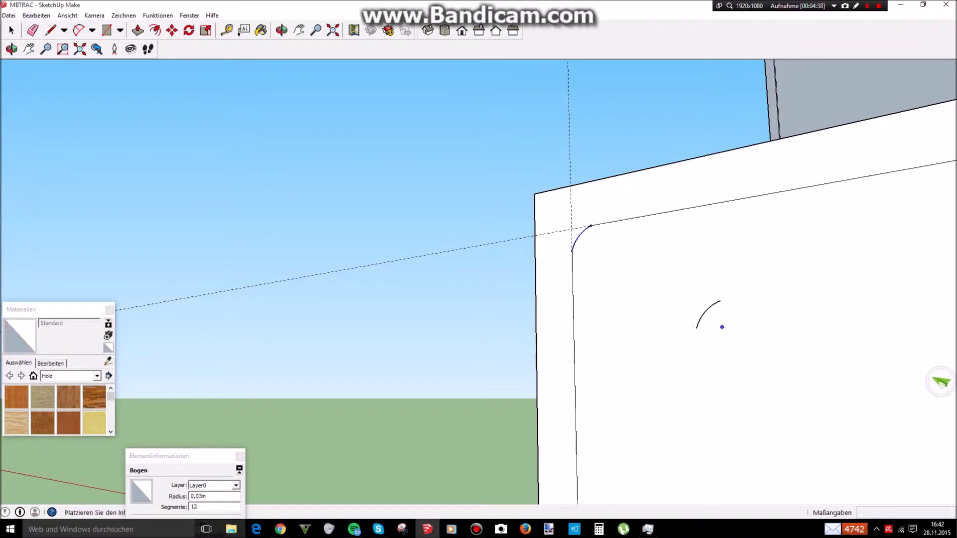
key("m")
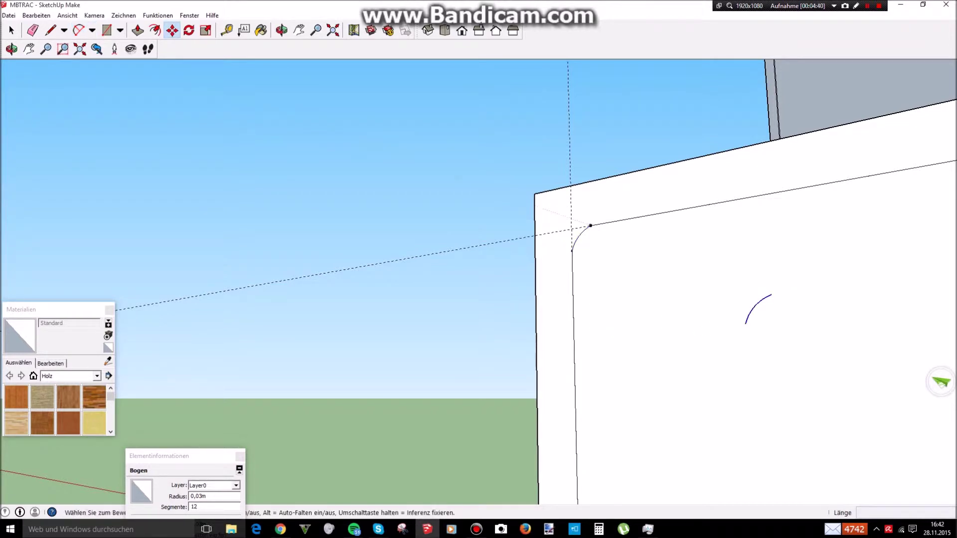
Step: Paste a second copy of the arc beside the first and rotate it 90° counterclockwise about its upper end
key("q")
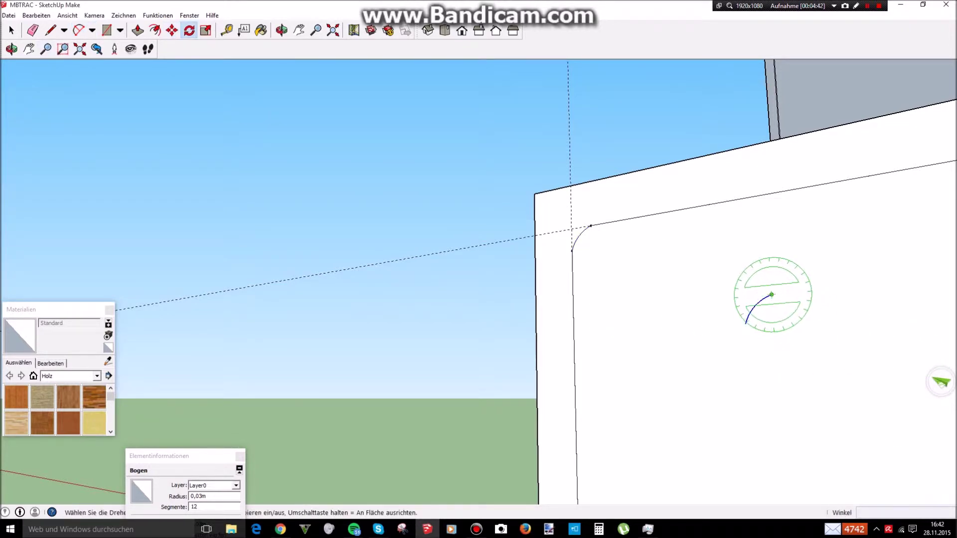
left_click(772, 295)
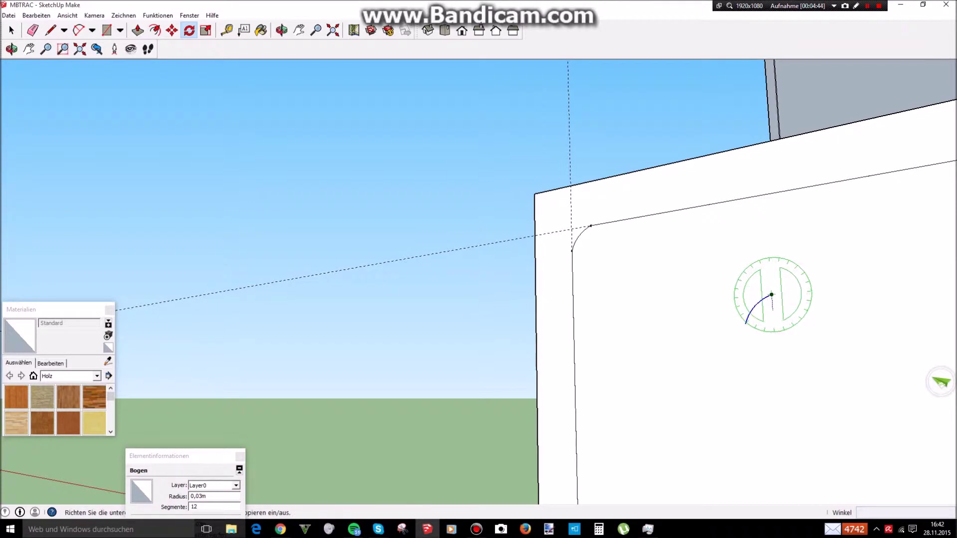
key("ctrl+v")
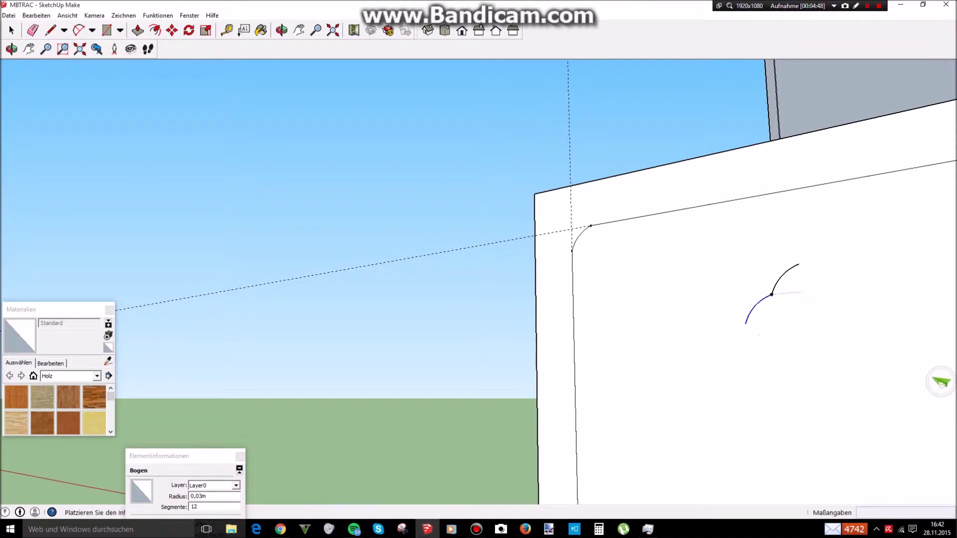
left_click(790, 293)
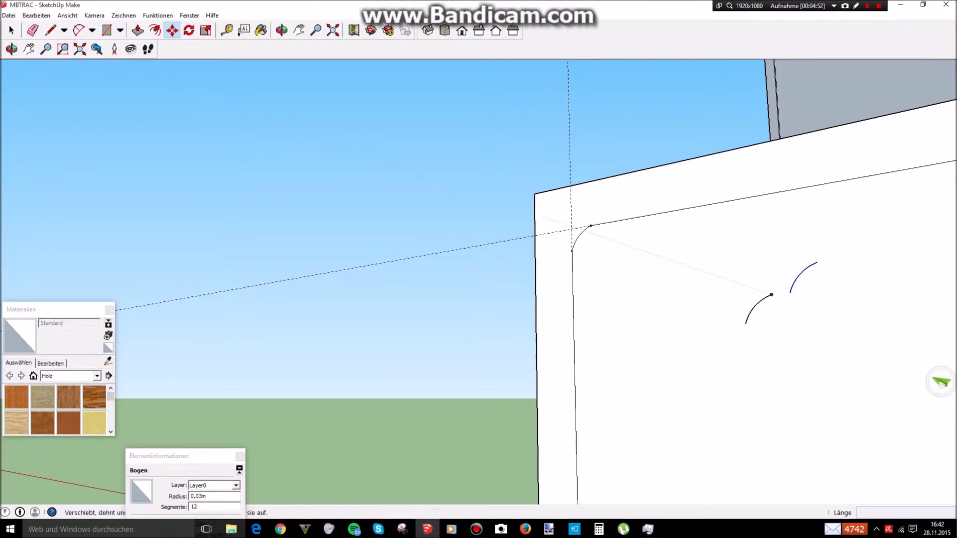
key("q")
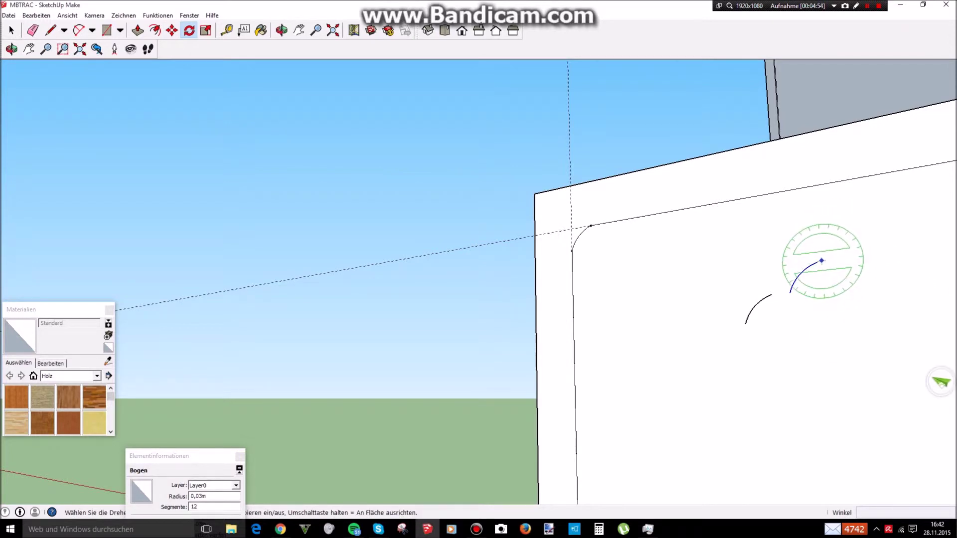
left_click(818, 261)
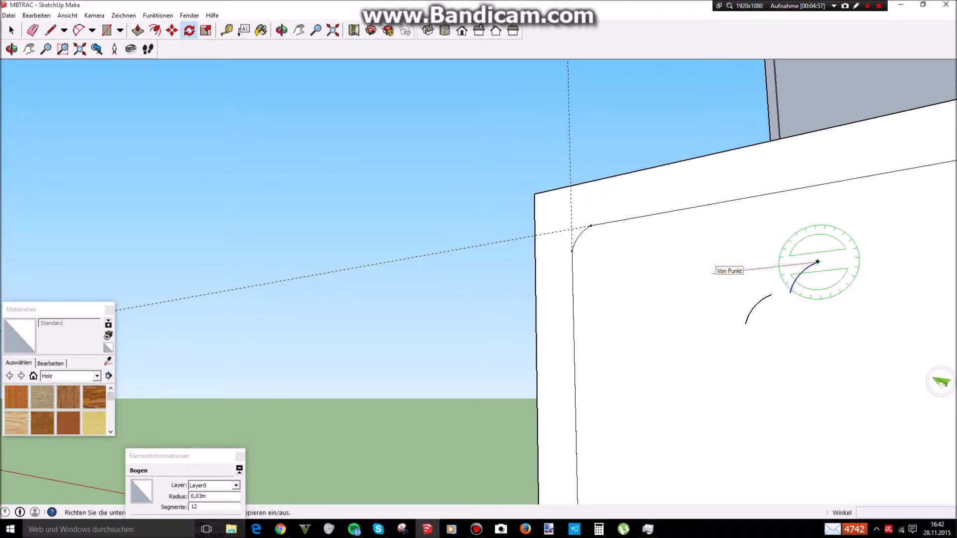
left_click(712, 273)
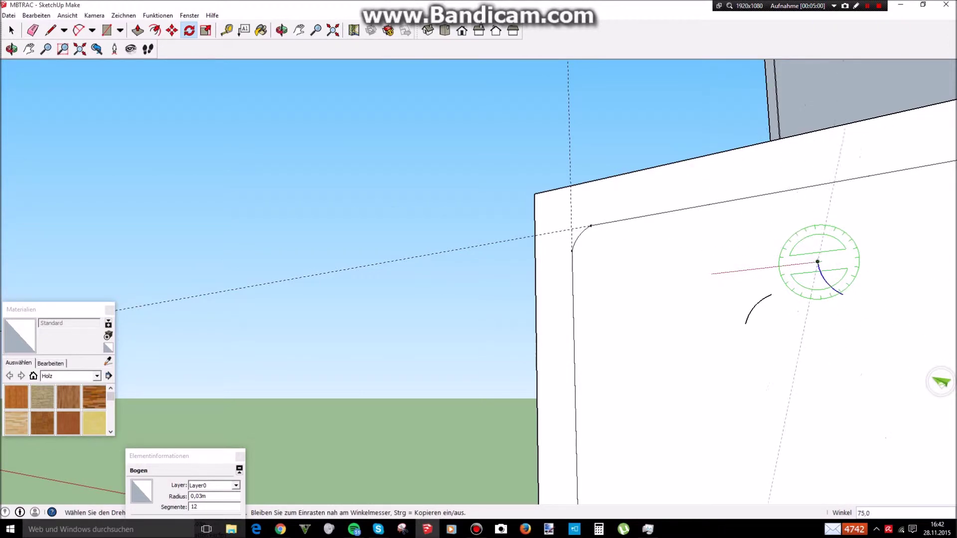
left_click(823, 319)
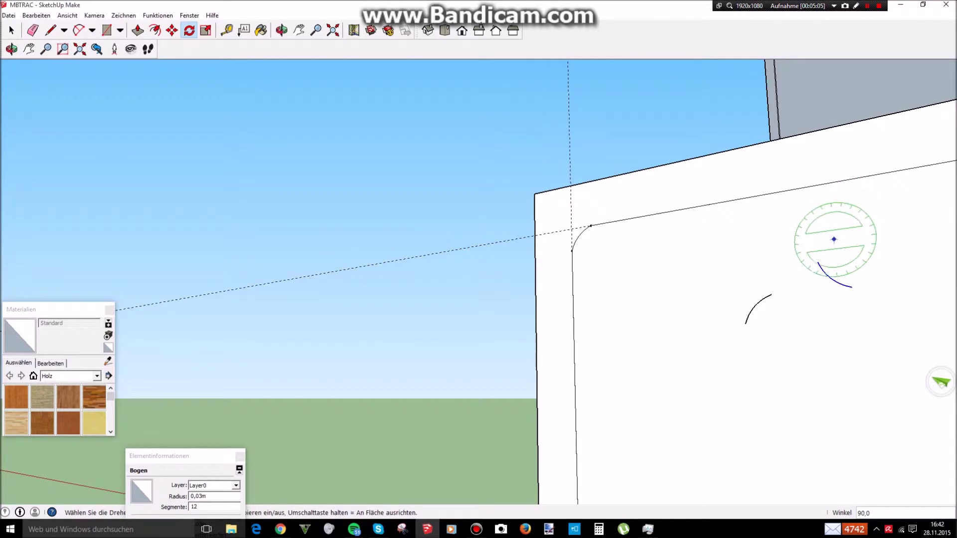
Step: Paste a third copy of the arc and rotate it clockwise by about 91° around its upper end
key("ctrl+v")
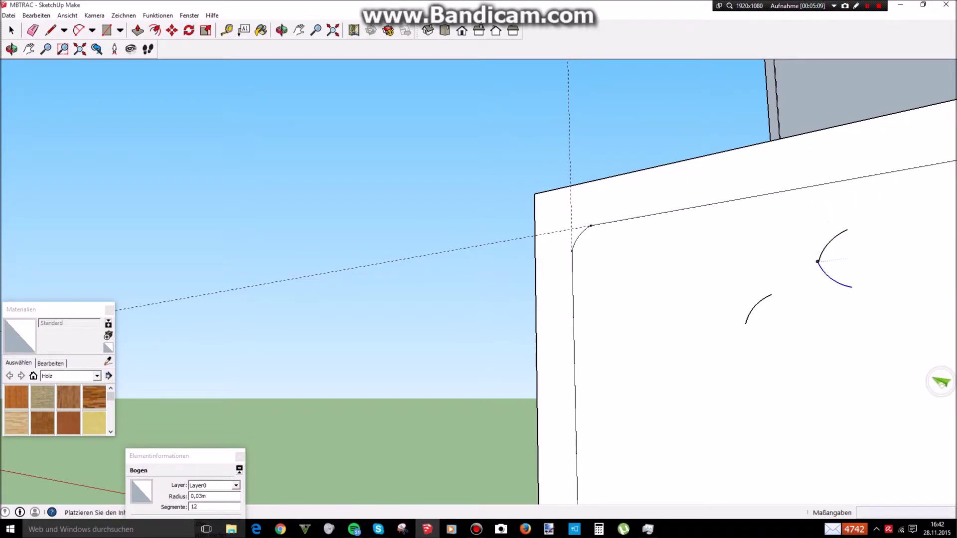
left_click(840, 234)
left_click(839, 209)
left_click(877, 232)
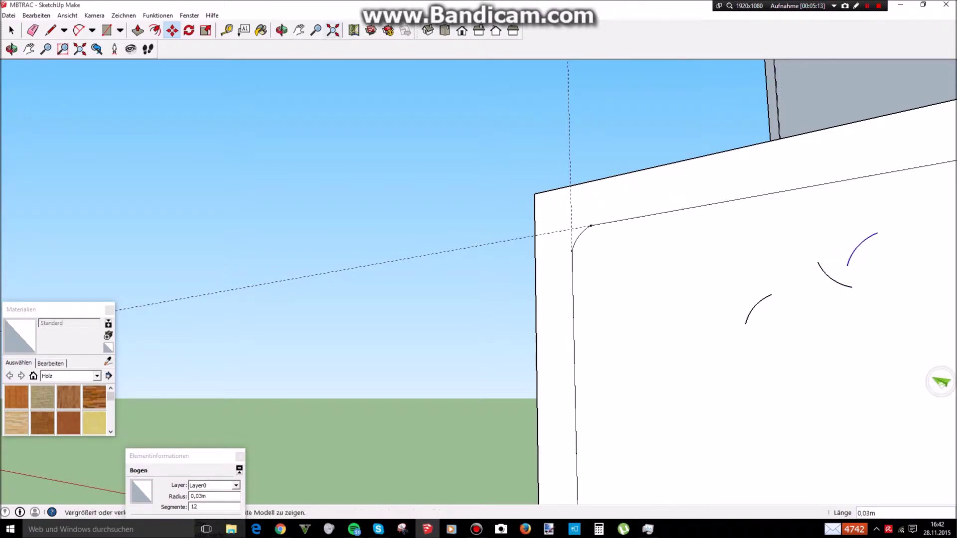
left_click(188, 30)
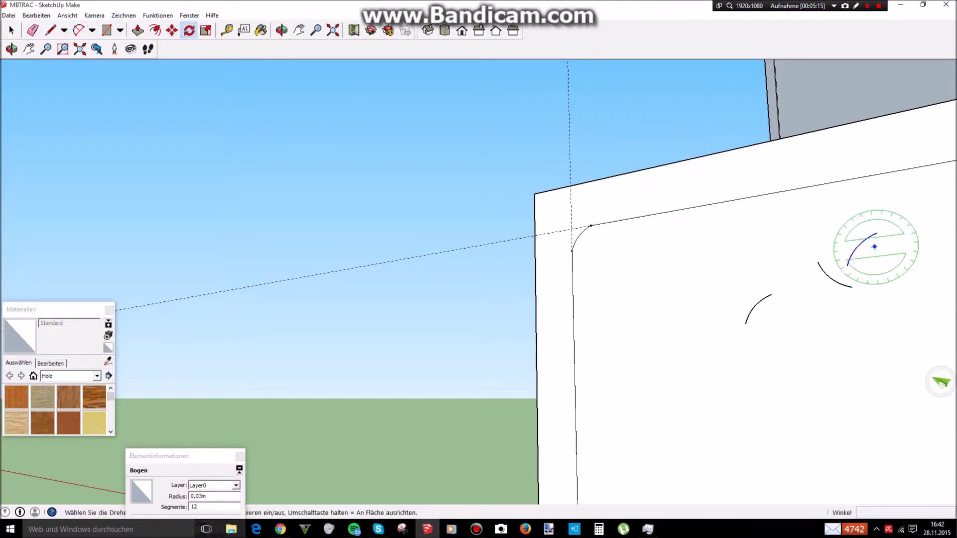
left_click(874, 234)
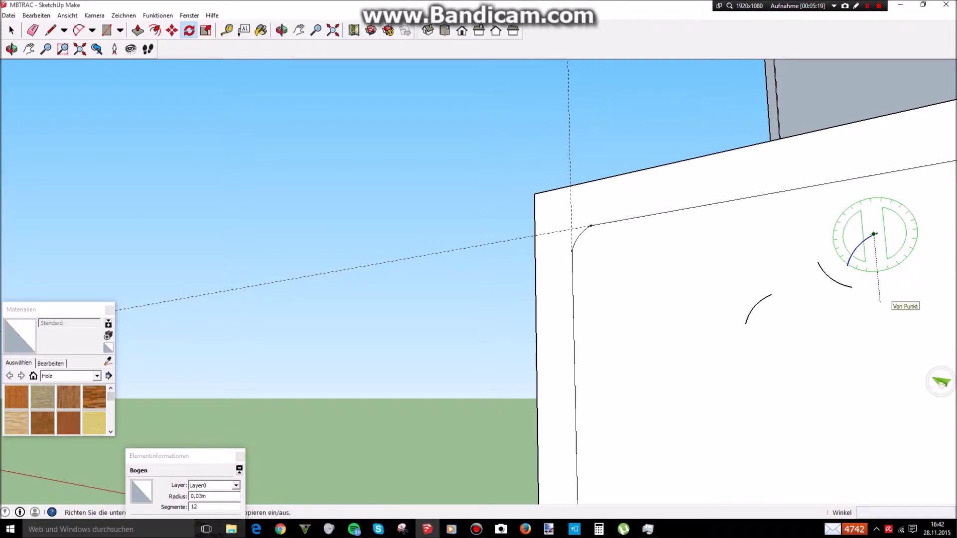
left_click(879, 301)
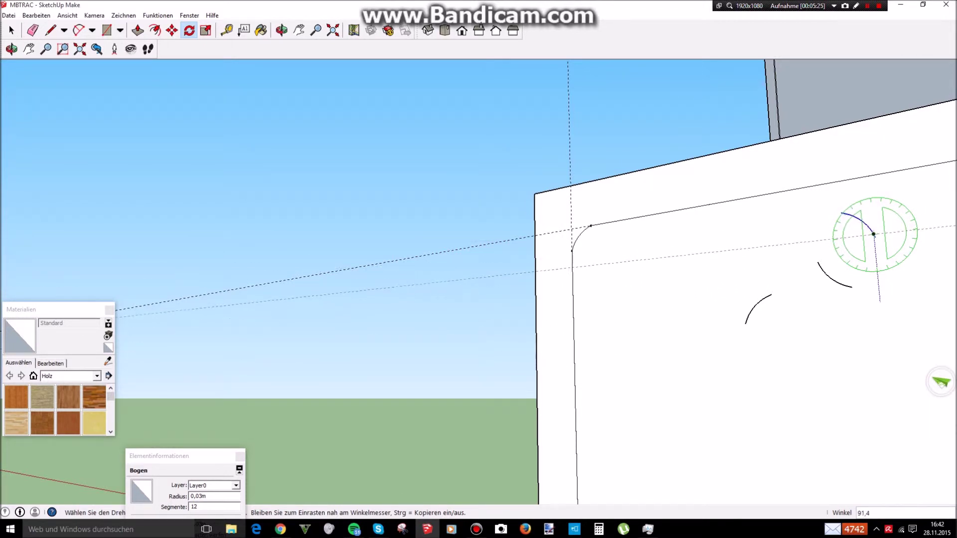
left_click(876, 234)
Step: Move the third arc copy so its upper end meets the first copy's upper end
middle_click_drag(602, 248, 661, 303)
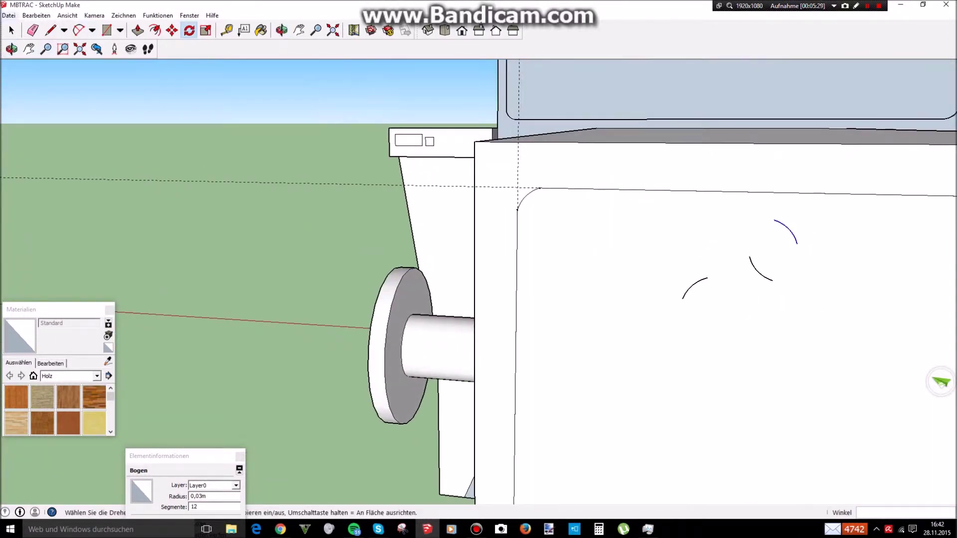
left_click(171, 30)
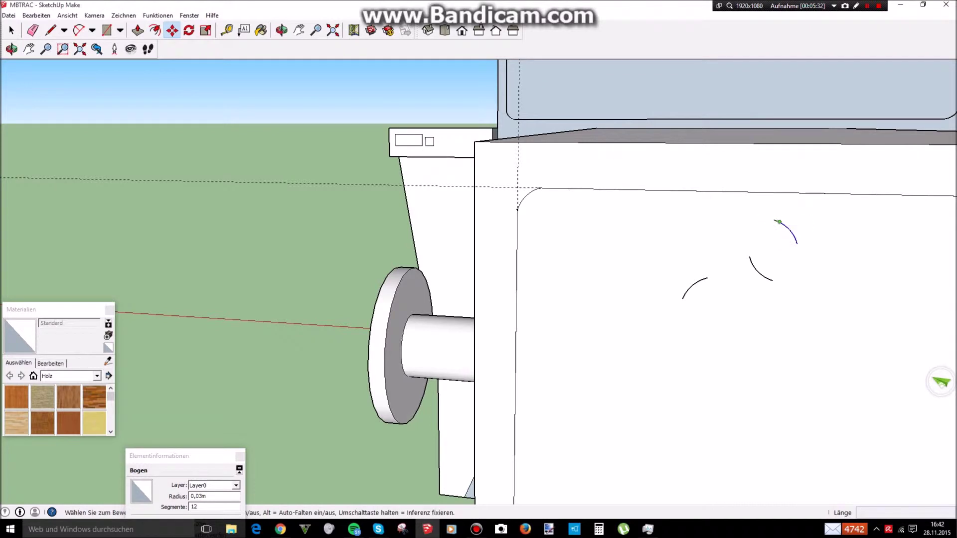
left_click(774, 219)
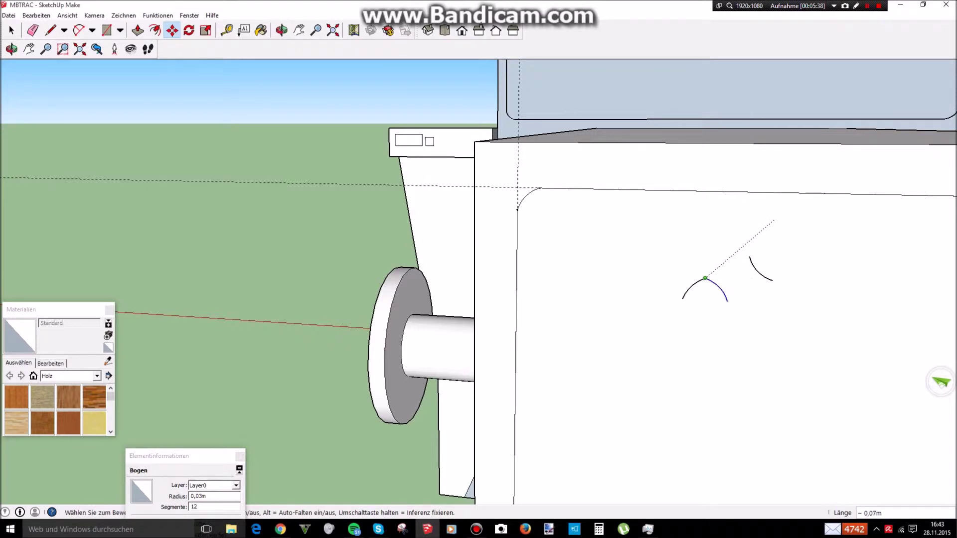
left_click(707, 277)
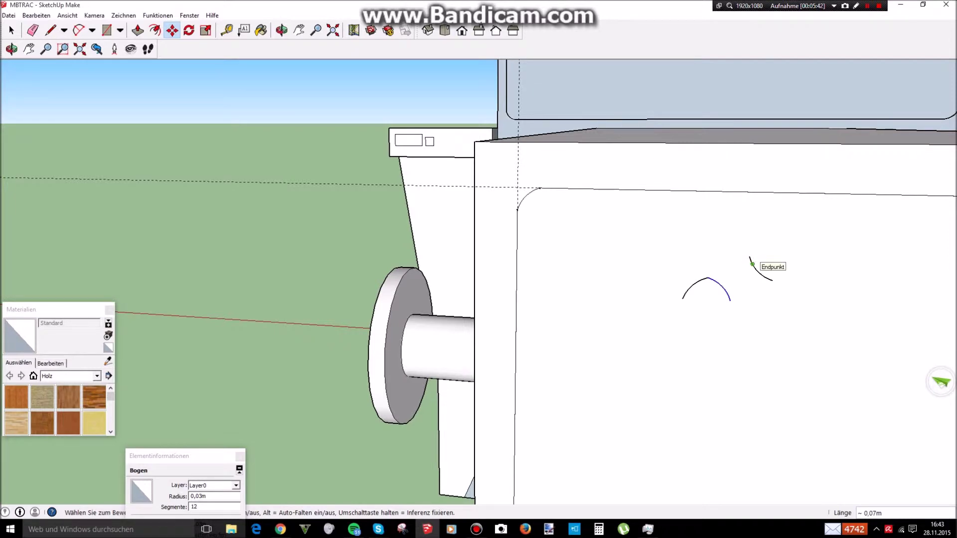
Step: Move the second arc copy so its upper end meets the first copy's lower end
right_click(753, 263)
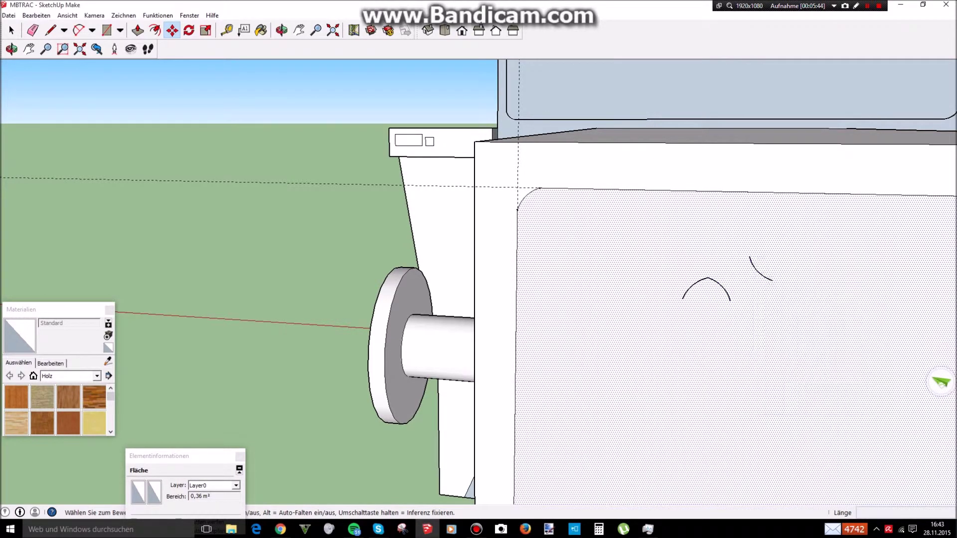
right_click(751, 261)
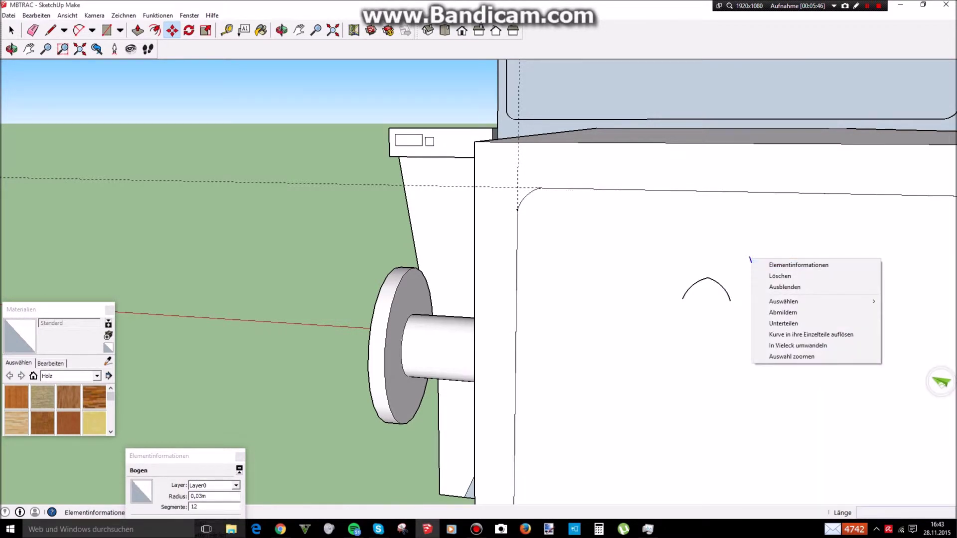
left_click(750, 259)
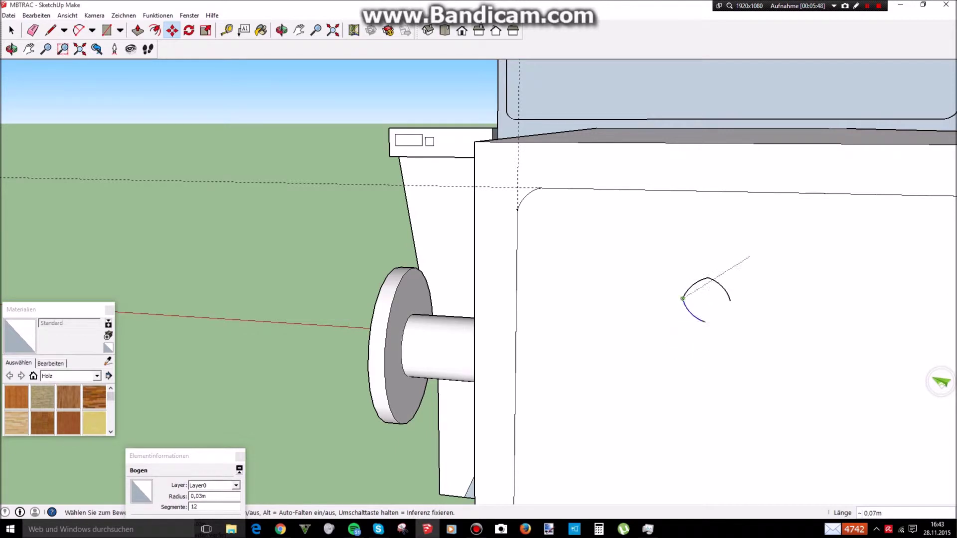
left_click(684, 297)
scroll(697, 299, "up", 5)
scroll(672, 239, "down", 5)
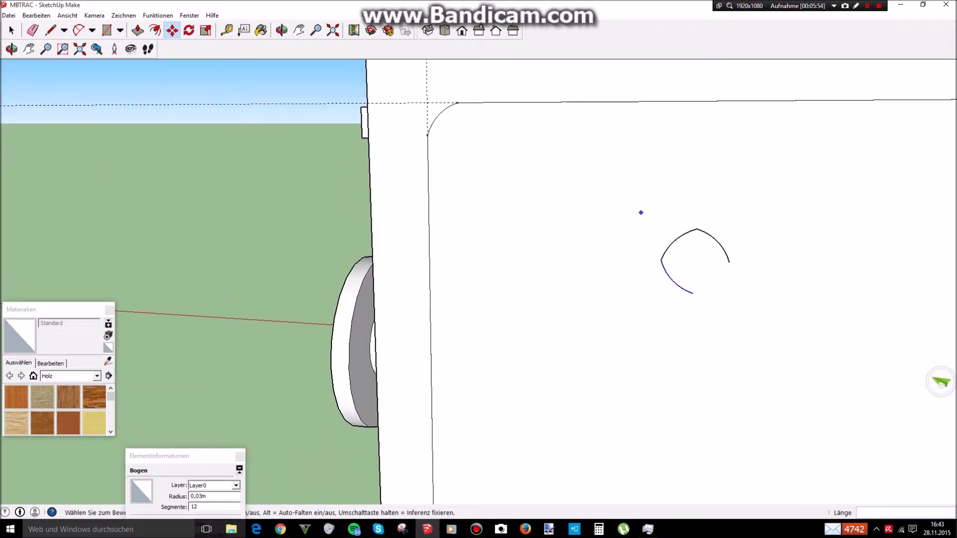
Step: Paste a fourth copy of the arc beside the joined arcs and rotate it 180° about its upper end
key("ctrl+v")
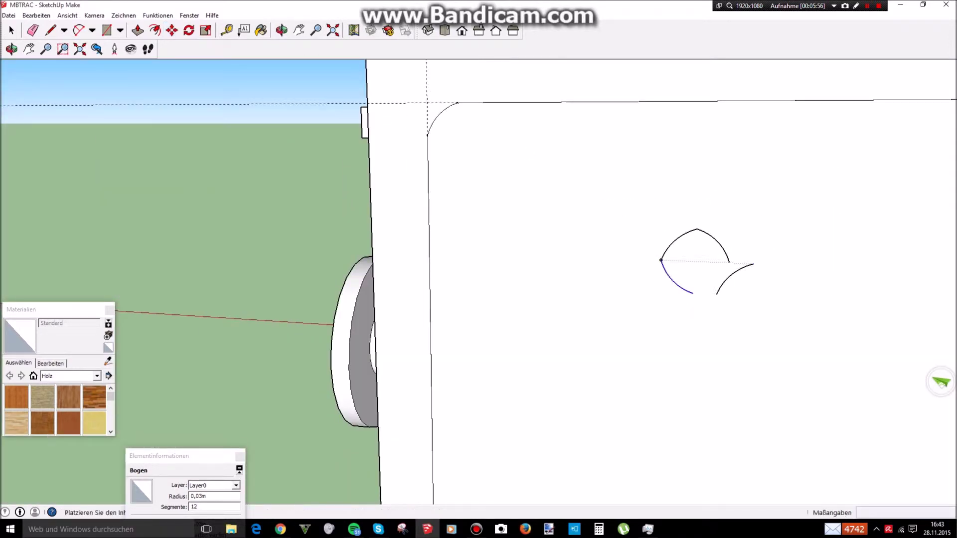
left_click(755, 299)
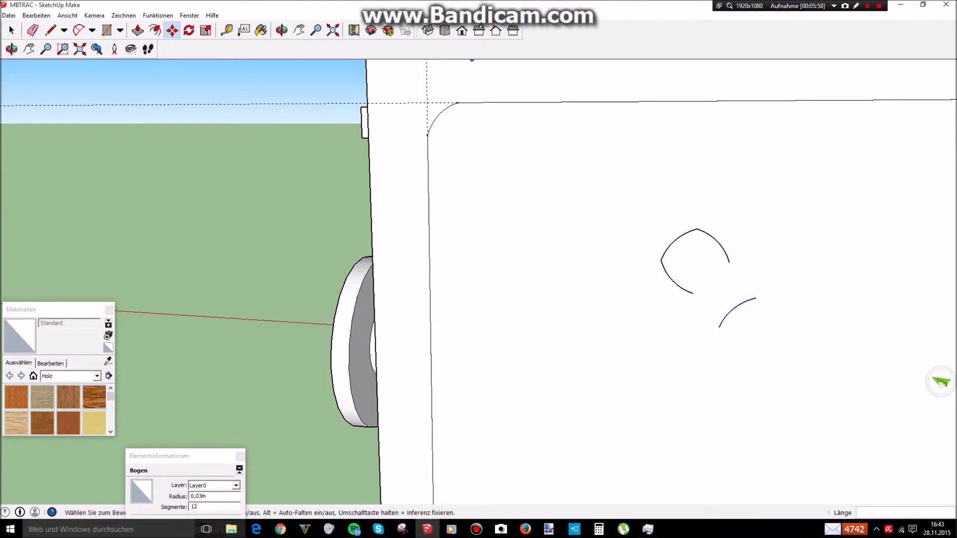
left_click(189, 30)
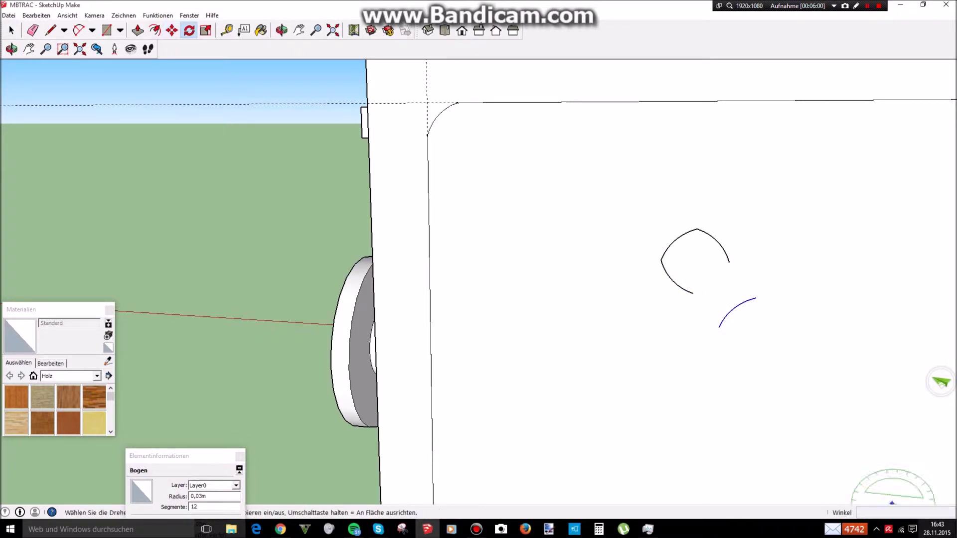
left_click(751, 299)
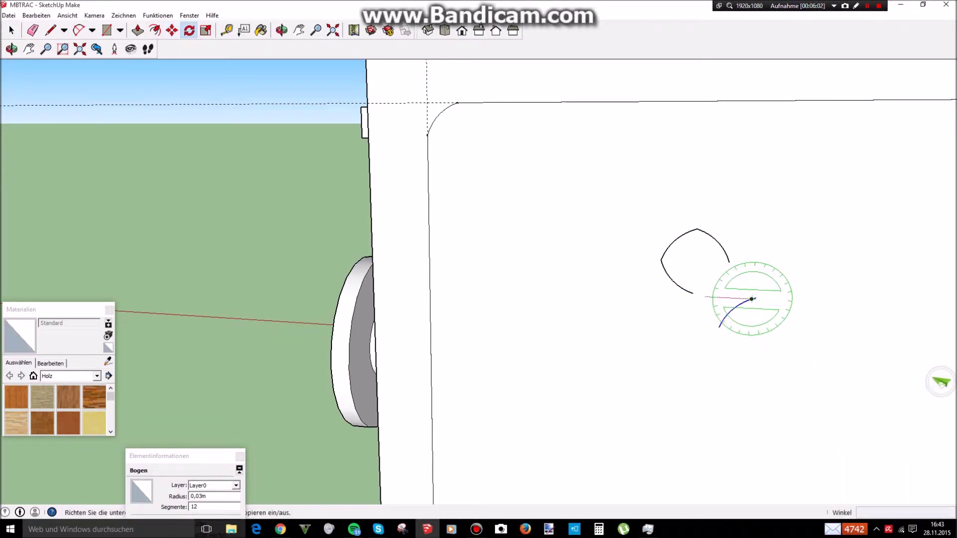
left_click(700, 296)
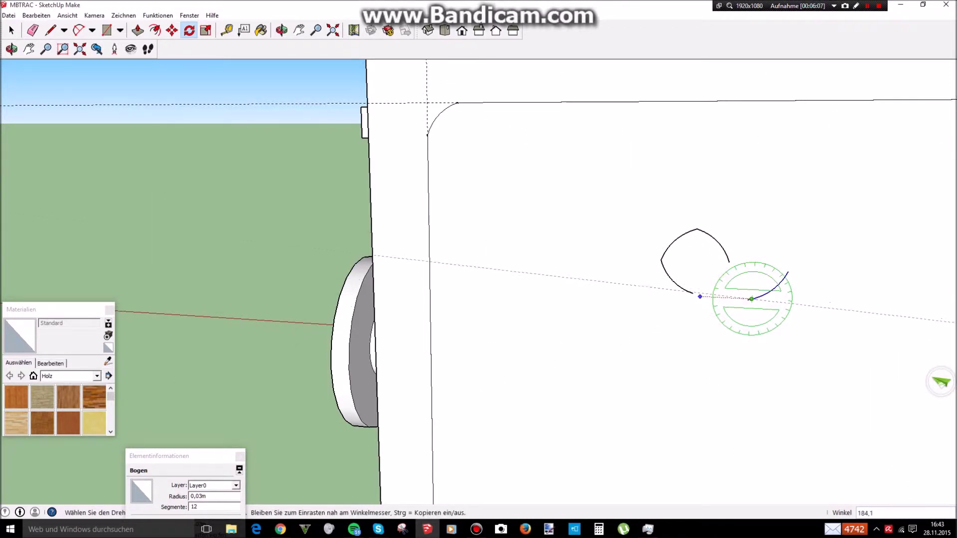
left_click(792, 301)
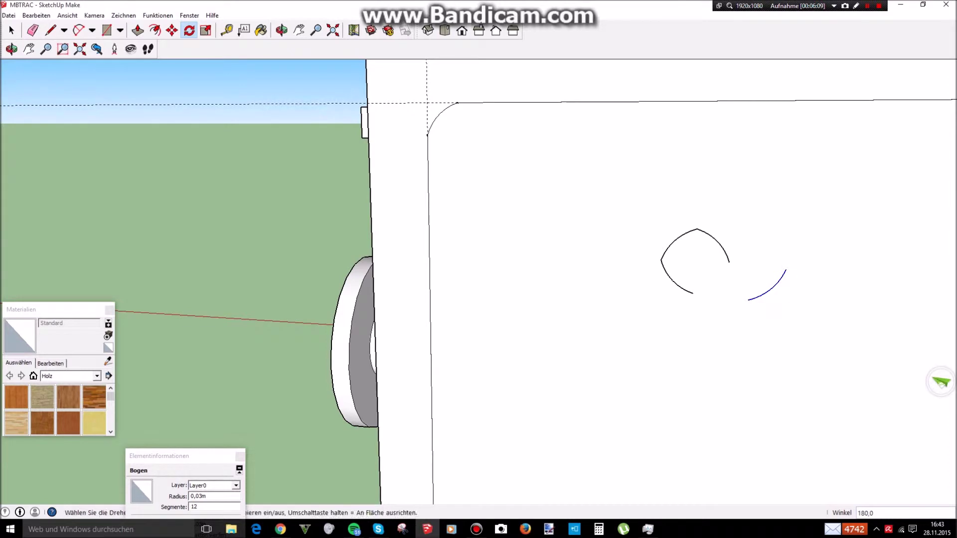
Step: Move the fourth arc copy so its lower end meets the second copy's lower end, completing the loop of arcs
key("m")
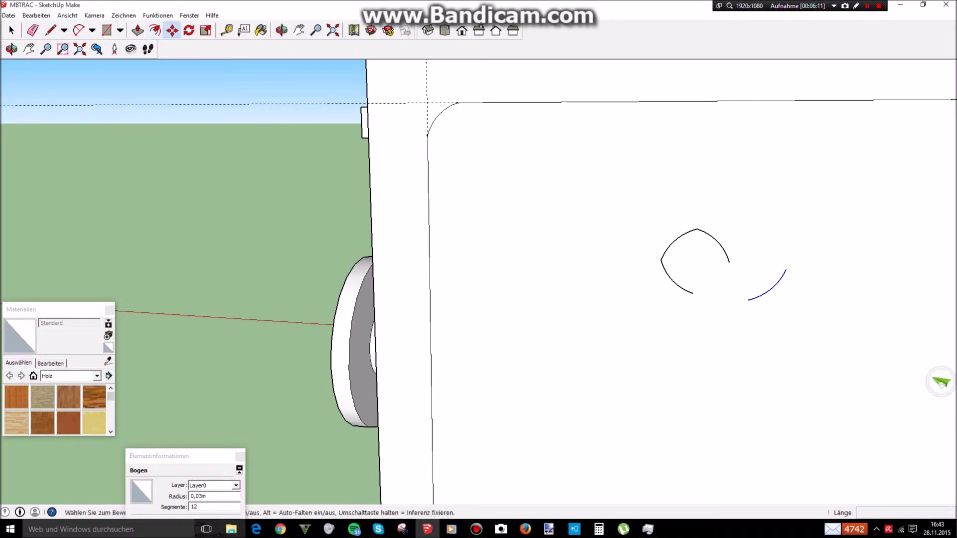
left_click(748, 299)
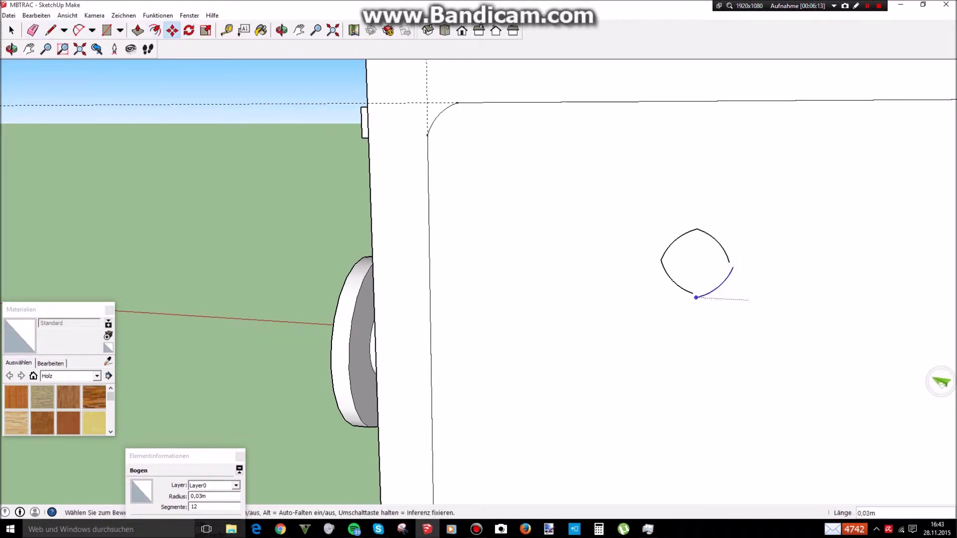
left_click(693, 293)
scroll(705, 275, "up", 4)
scroll(736, 319, "down", 5)
Step: Measure the distance from the guide lines' intersection to the lower end of the rounded corner's arc
middle_click_drag(736, 331, 715, 308)
scroll(715, 308, "up", 5)
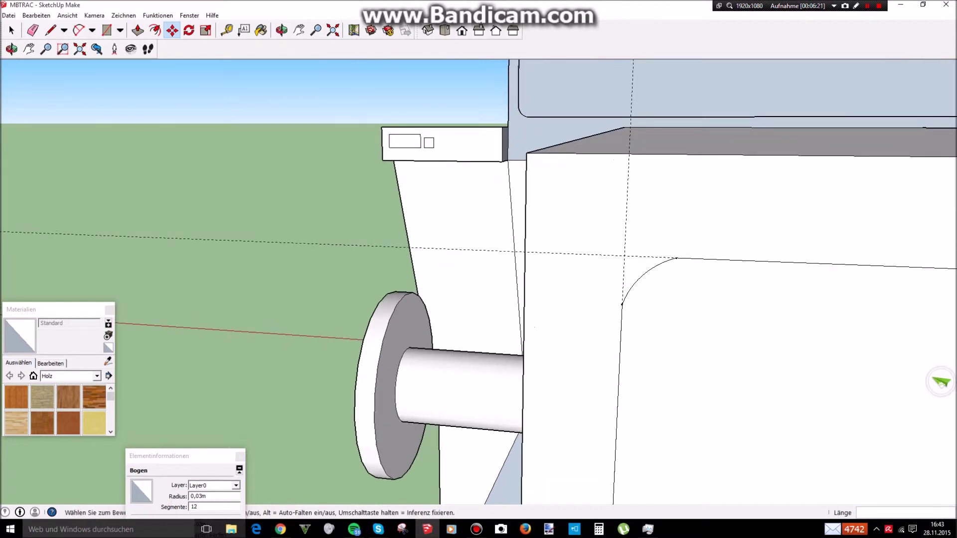
key("t")
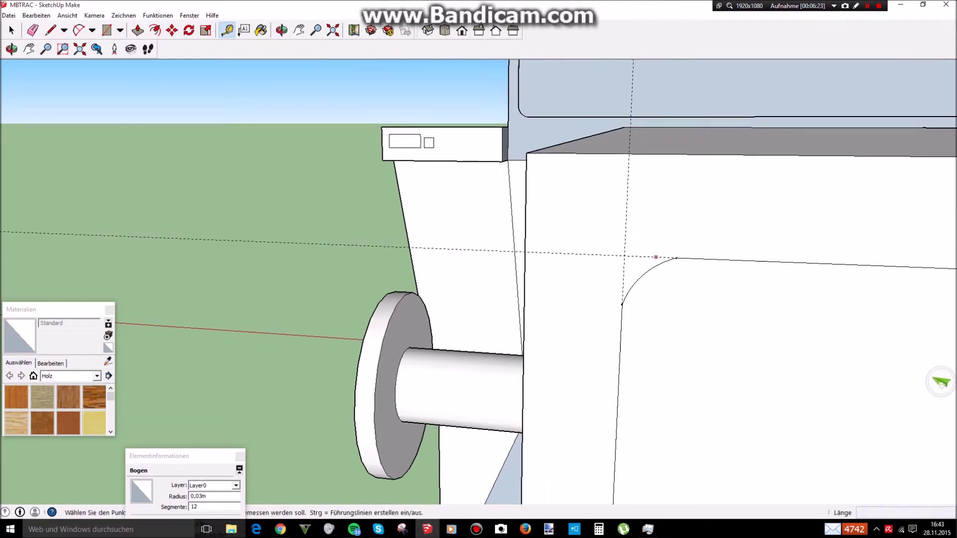
left_click(624, 255)
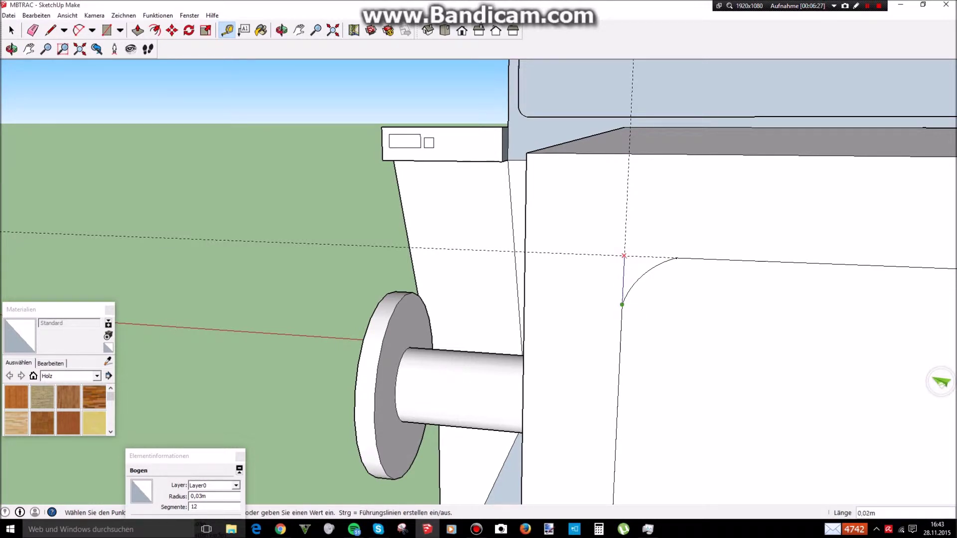
key("alt+Tab")
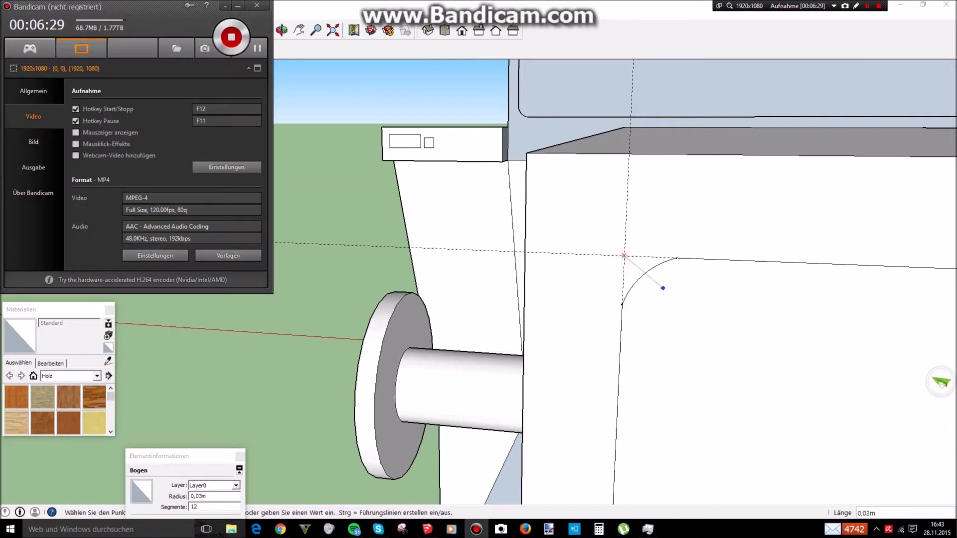
key("alt+Tab")
key("alt+Tab")
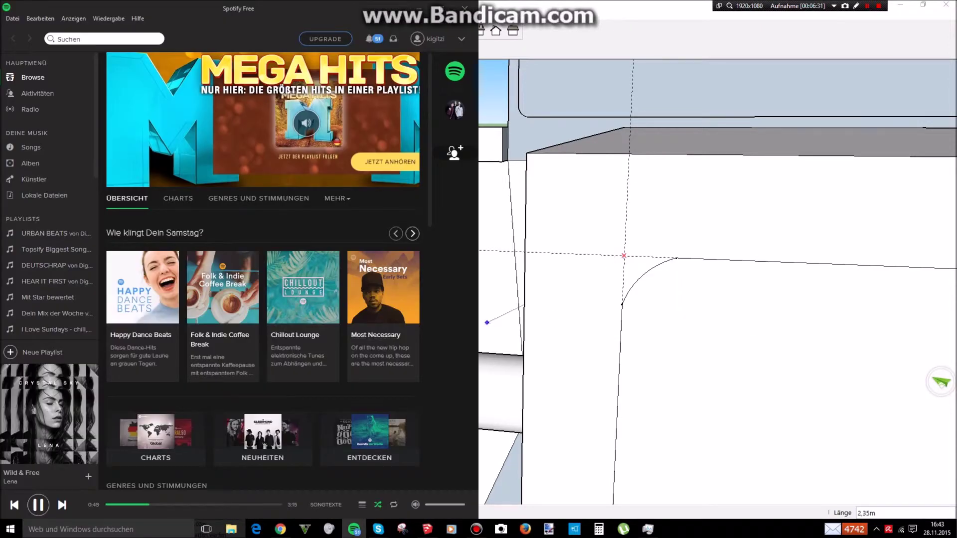
key("alt+Tab")
Step: Place a guide point on the inset rectangle's upper edge, 0.02 m from its upper-right corner
scroll(653, 323, "down", 3)
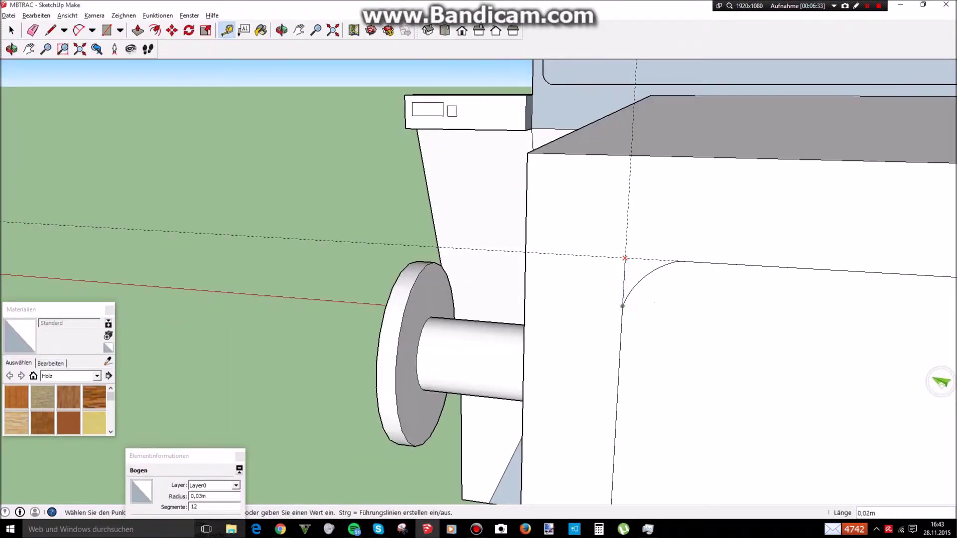
scroll(727, 402, "down", 2)
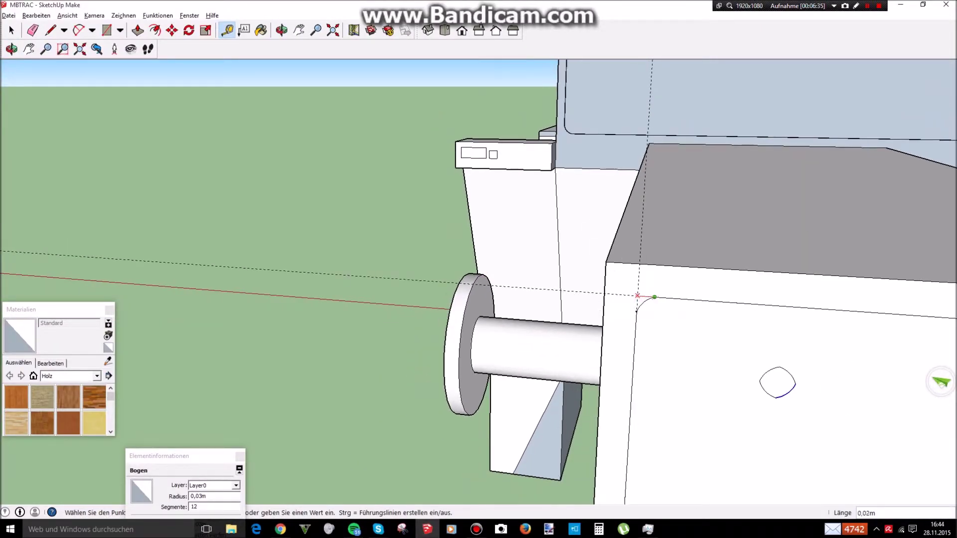
scroll(654, 297, "down", 5)
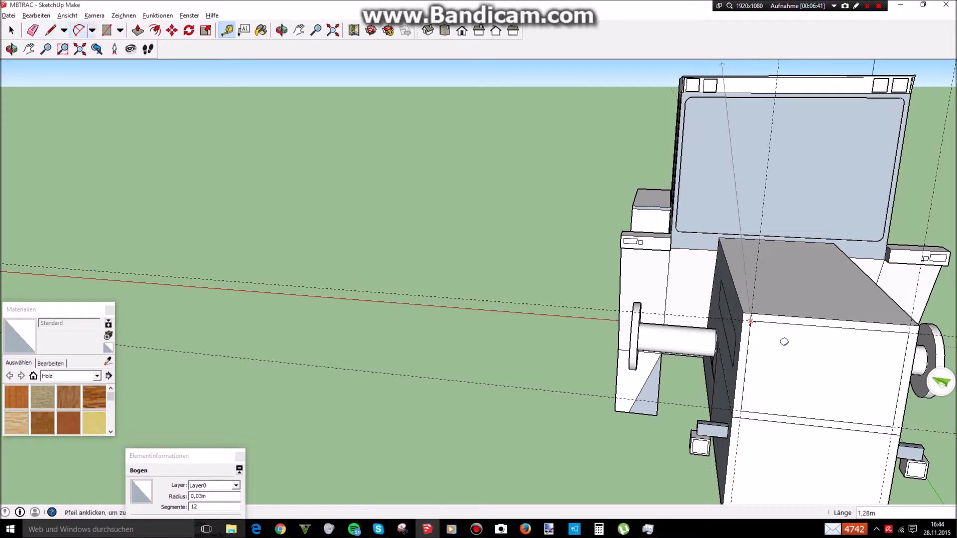
scroll(923, 334, "up", 6)
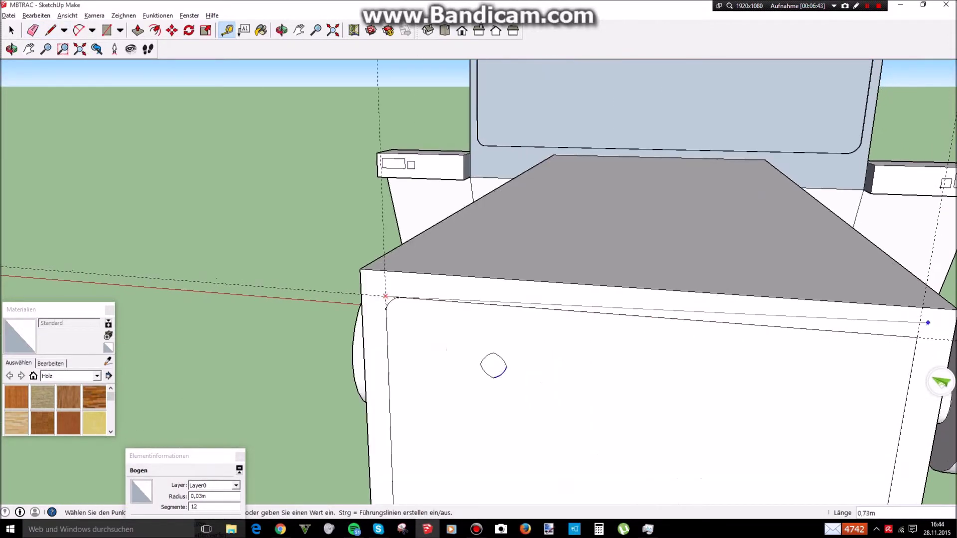
scroll(924, 342, "up", 2)
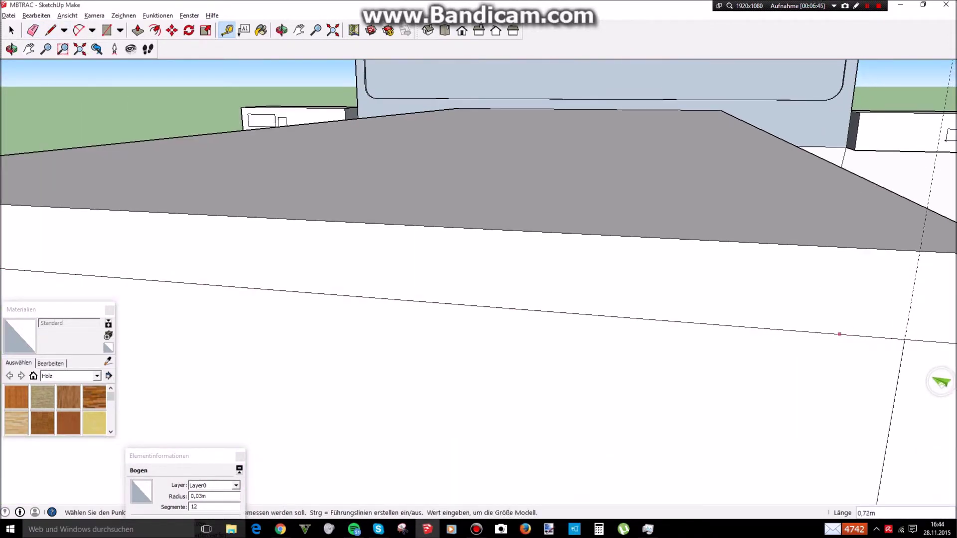
scroll(902, 338, "up", 2)
left_click(901, 338)
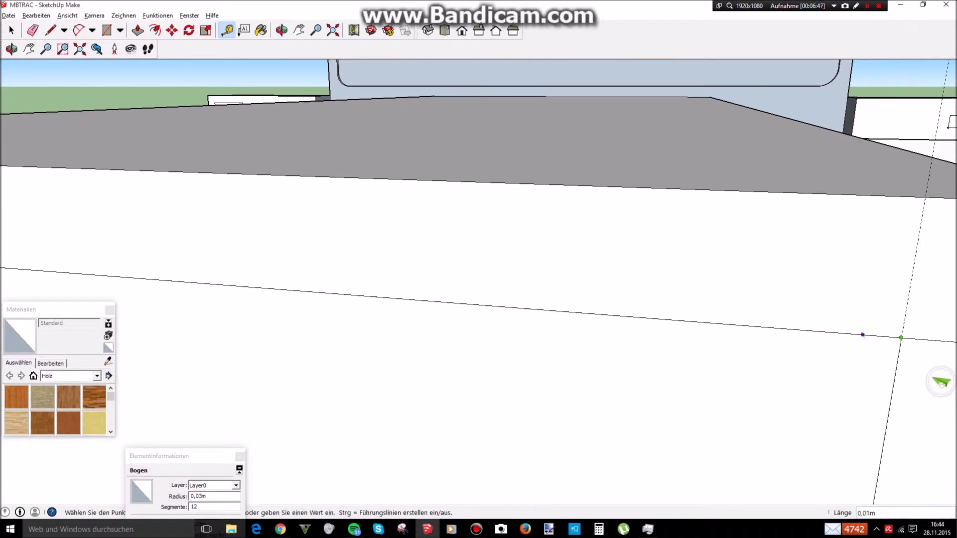
scroll(901, 338, "up", 2)
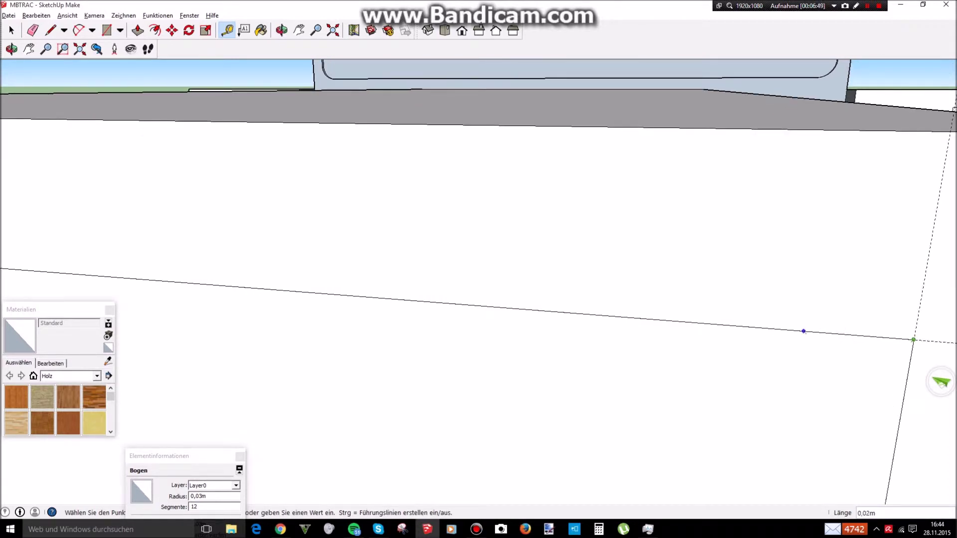
middle_click_drag(804, 331, 335, 373)
middle_click_drag(778, 368, 807, 200)
scroll(808, 200, "down", 3)
scroll(801, 234, "up", 2)
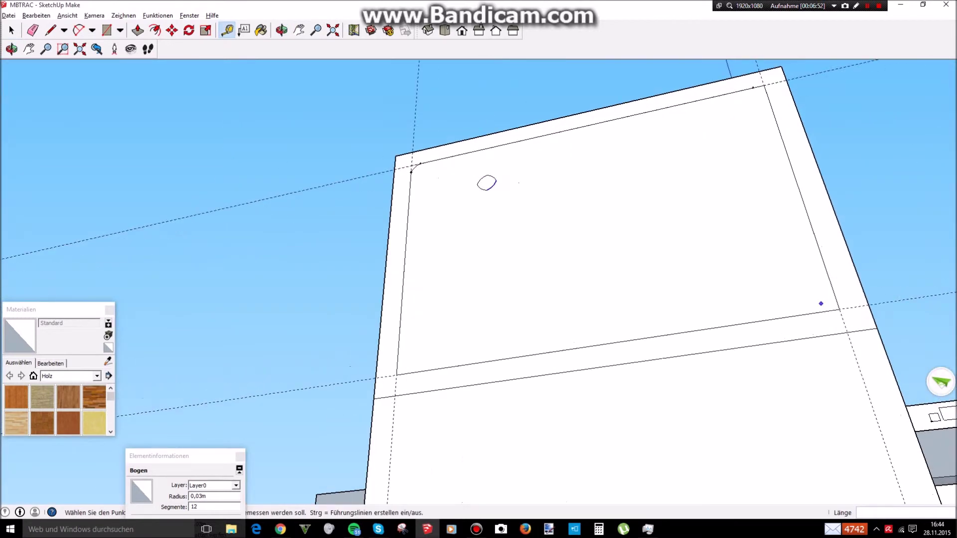
left_click(840, 309)
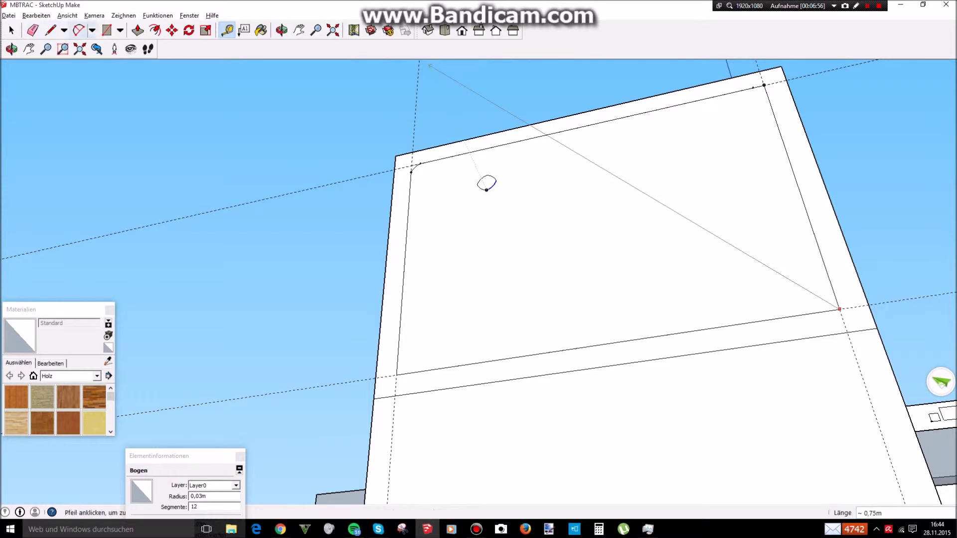
Step: Try to move the upper-right arc of the loop directly toward the rectangle's upper-right corner
left_click(172, 30)
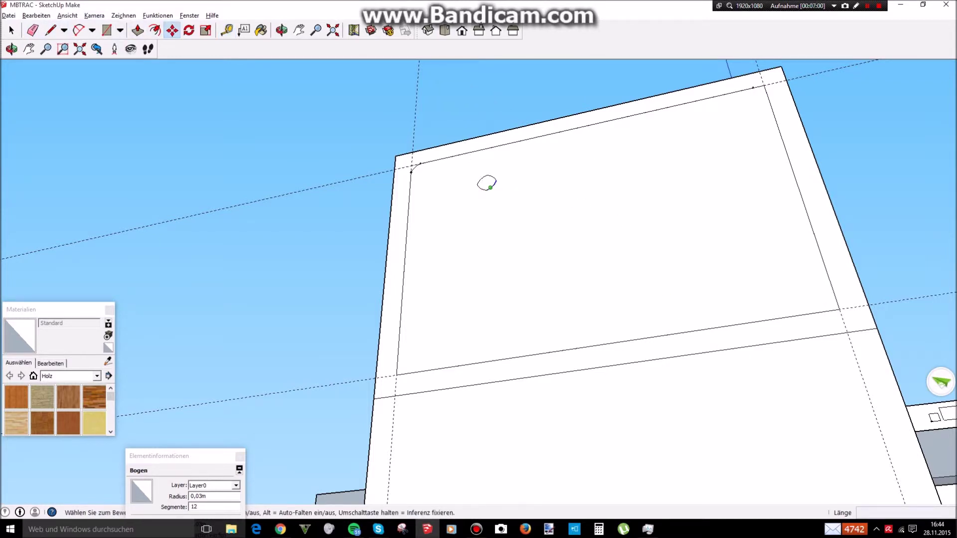
right_click(490, 178)
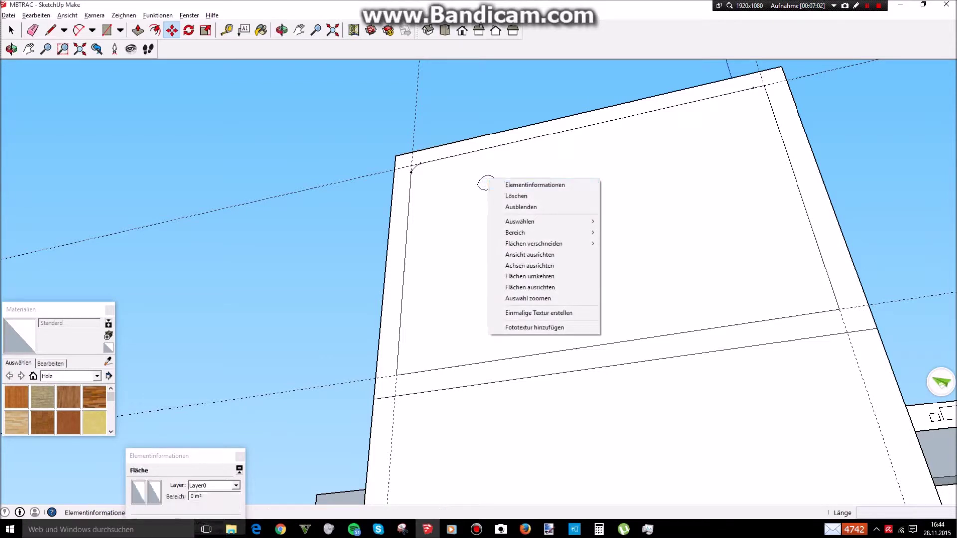
right_click(493, 178)
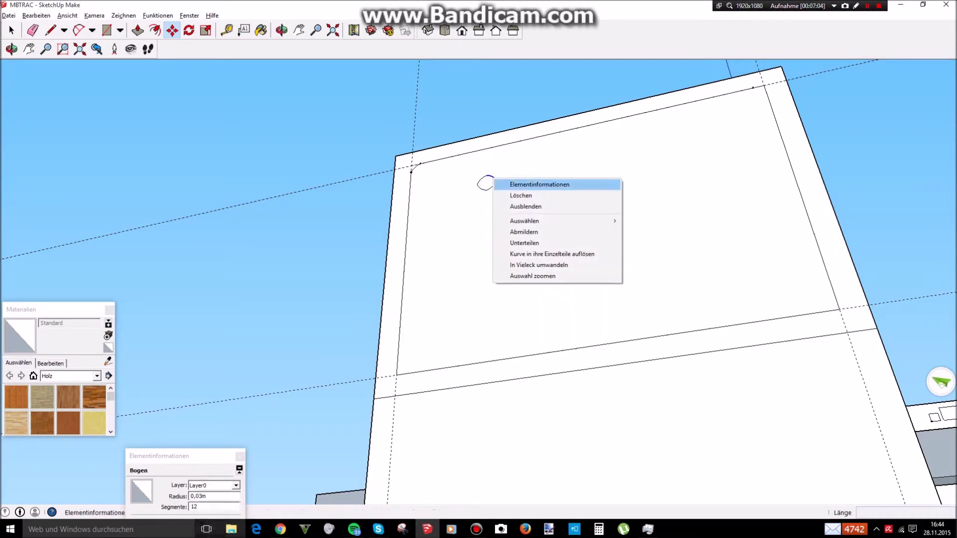
left_click(492, 177)
left_click(493, 177)
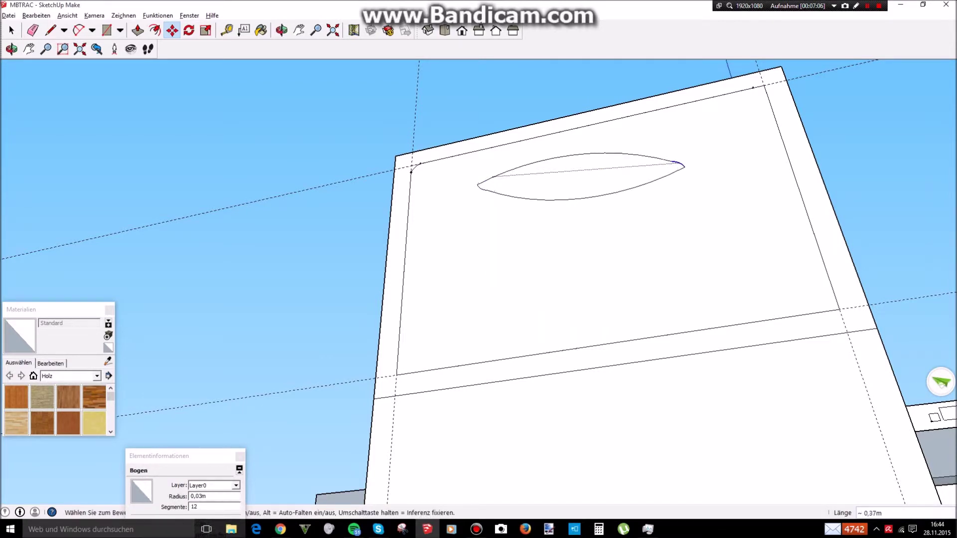
key("space")
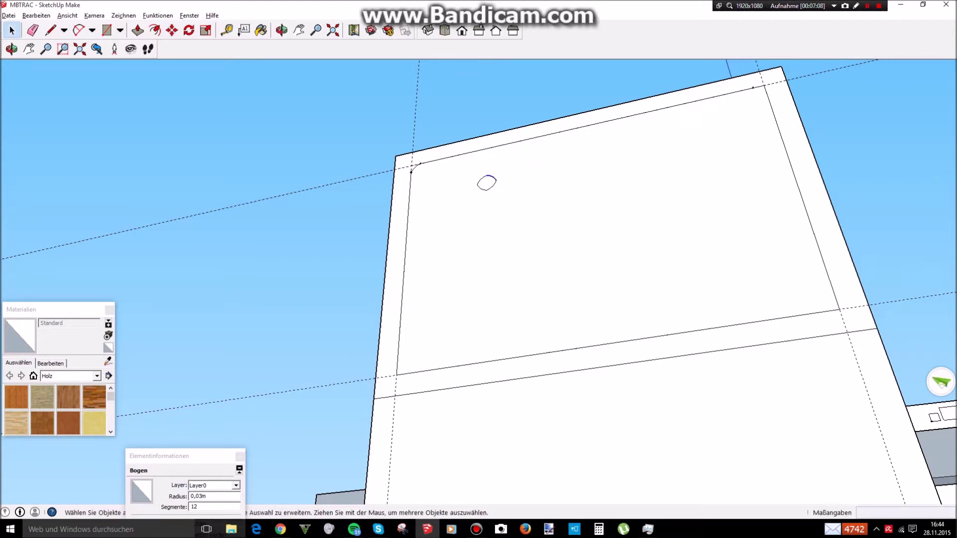
Step: Cut the loop's upper-right arc, paste it near the rectangle's upper-right corner, and move its upper end onto the guide point
key("ctrl+v")
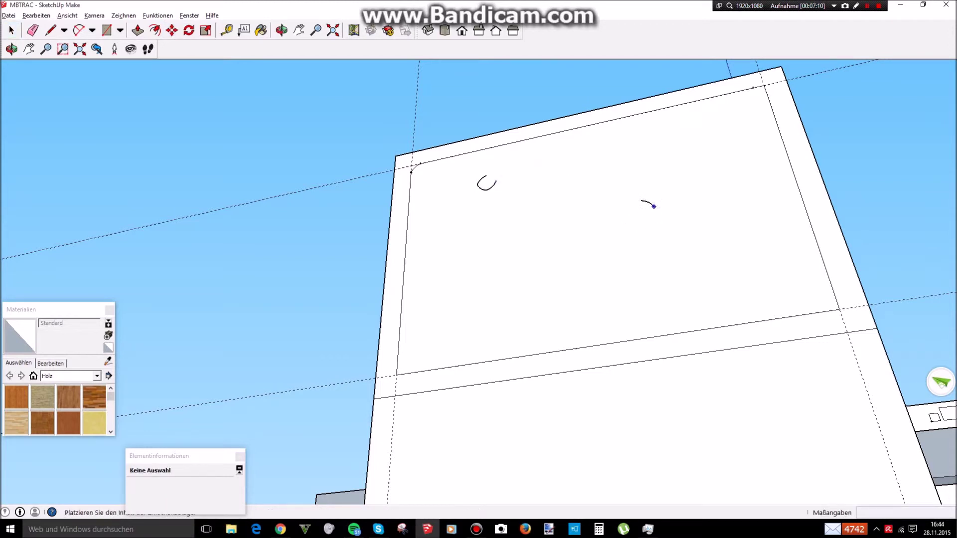
left_click(727, 130)
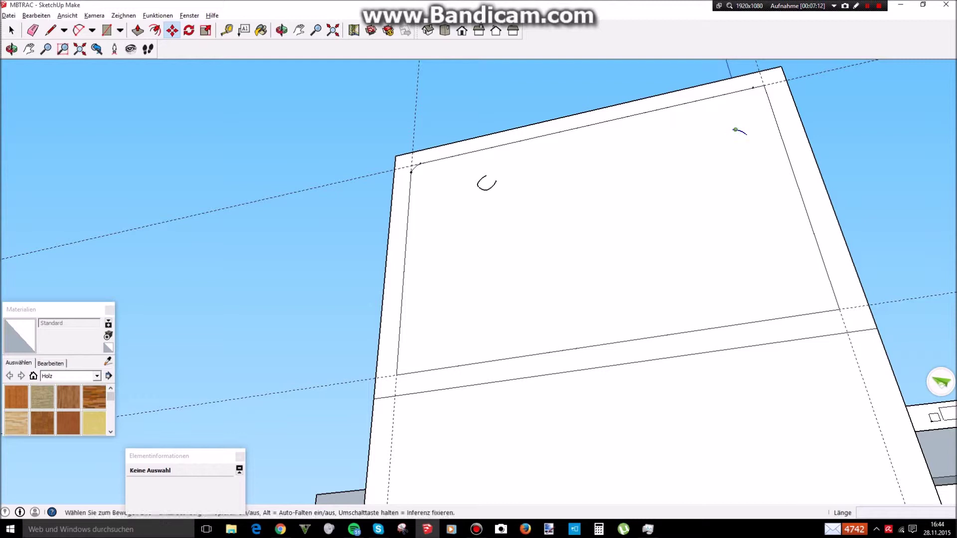
left_click(733, 130)
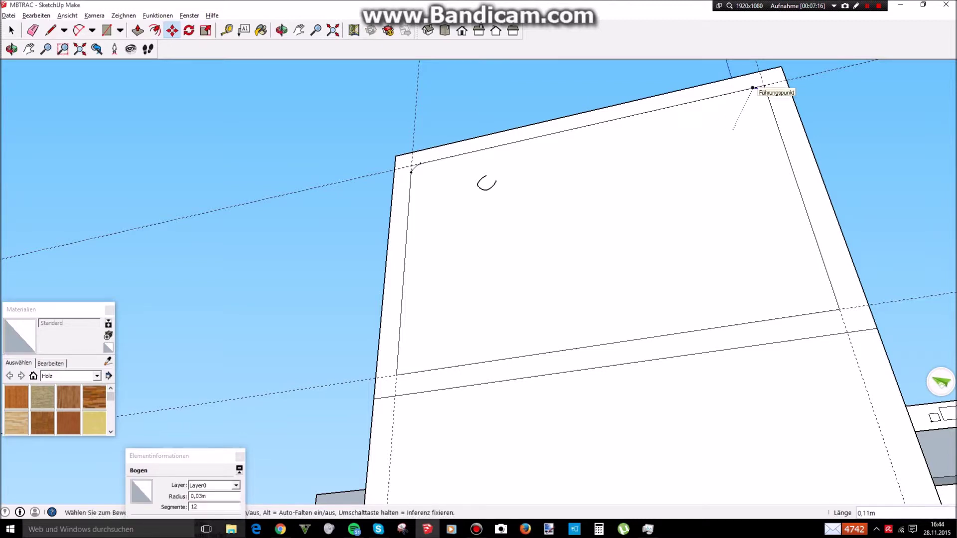
left_click(753, 88)
scroll(738, 125, "up", 4)
middle_click_drag(727, 138, 497, 275)
right_click(752, 258)
scroll(496, 275, "down", 2)
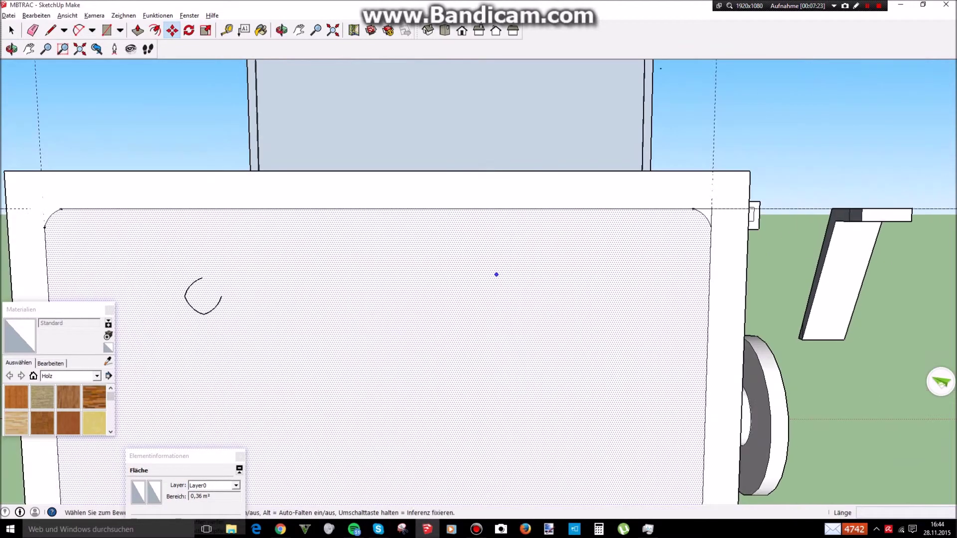
Step: Cut the lower-right arc of the loop and paste it onto the panel near the inset rectangle's lower-right corner
right_click(218, 306)
right_click(210, 302)
right_click(218, 301)
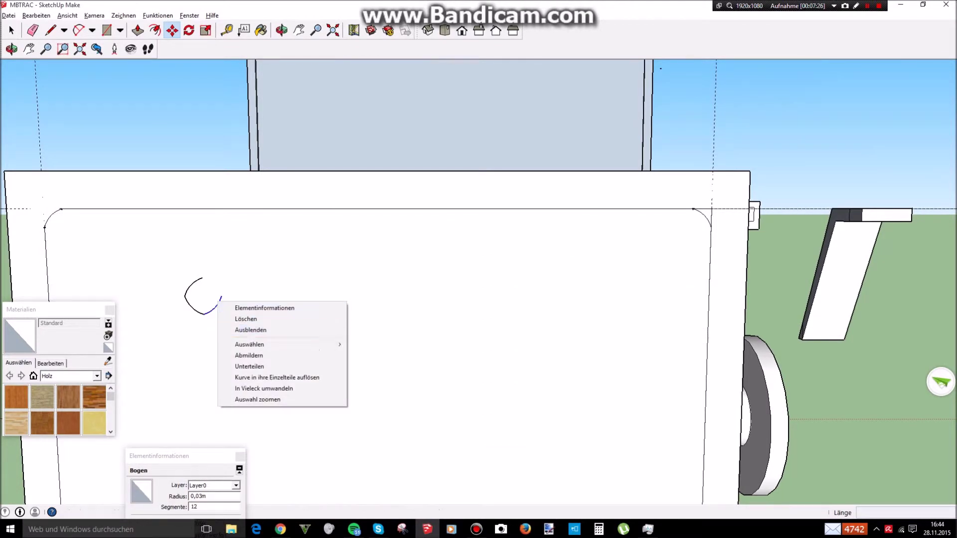
right_click(188, 312)
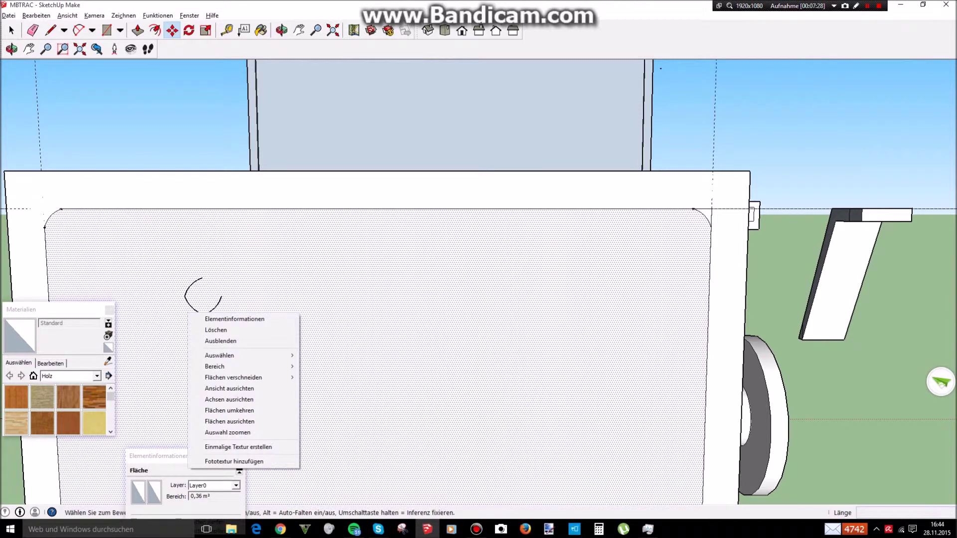
right_click(213, 307)
right_click(220, 301)
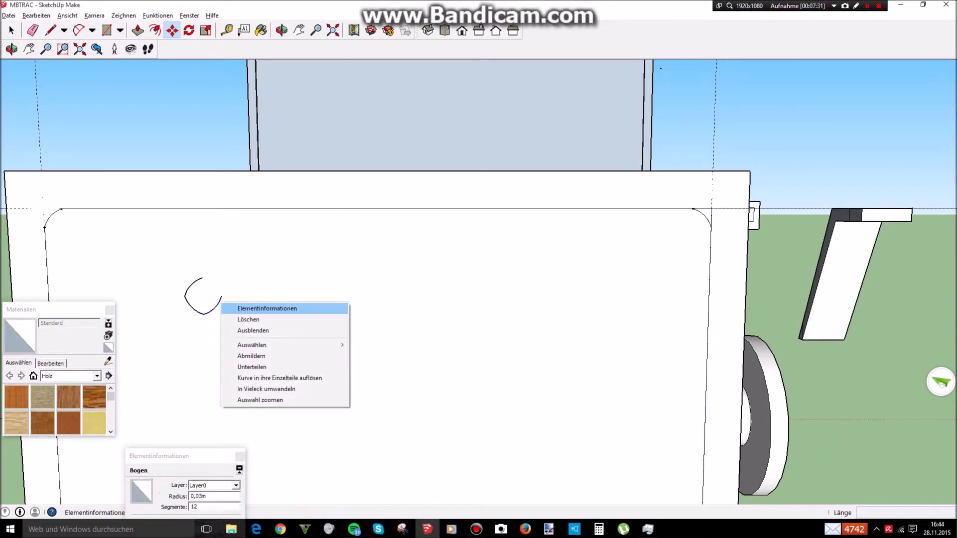
left_click(225, 331)
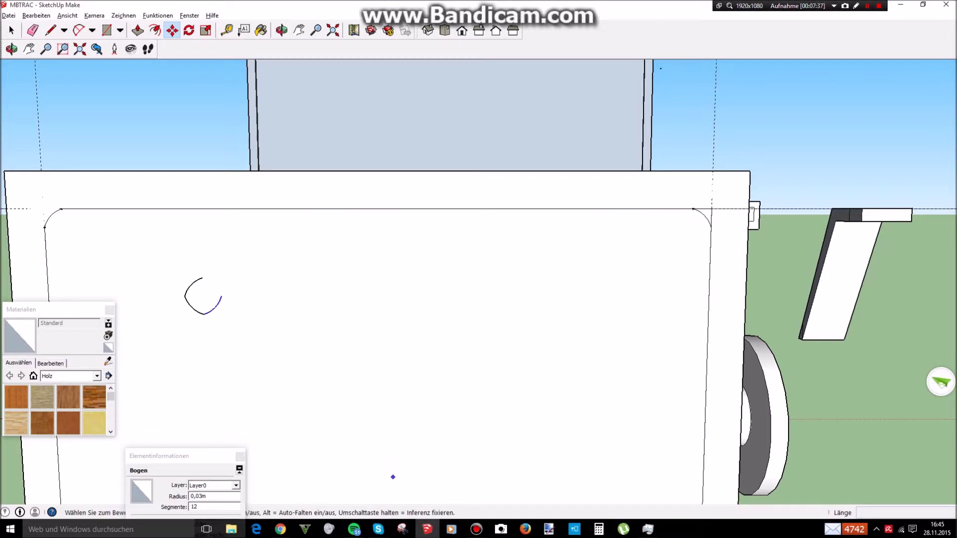
key("ctrl+x")
key("ctrl+v")
scroll(633, 442, "down", 5)
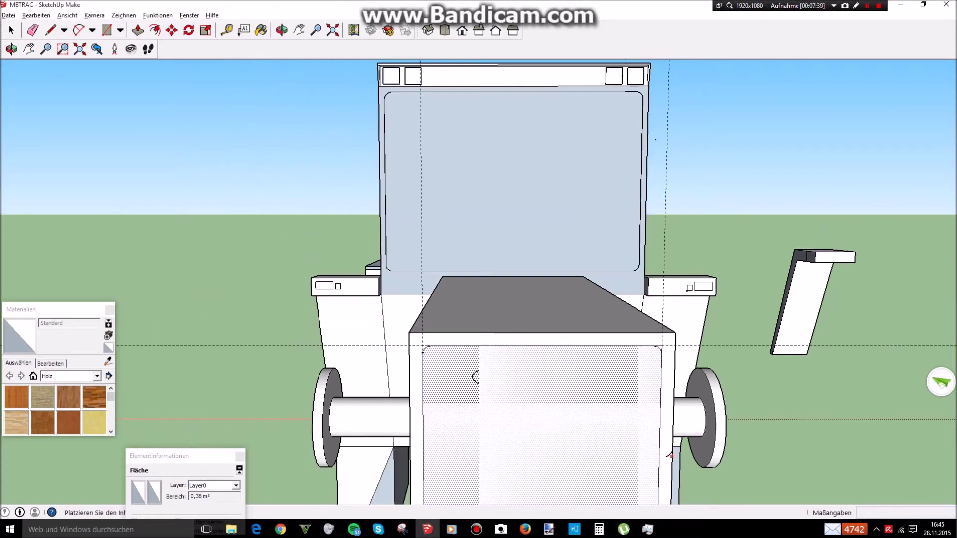
left_click(624, 440)
key("m")
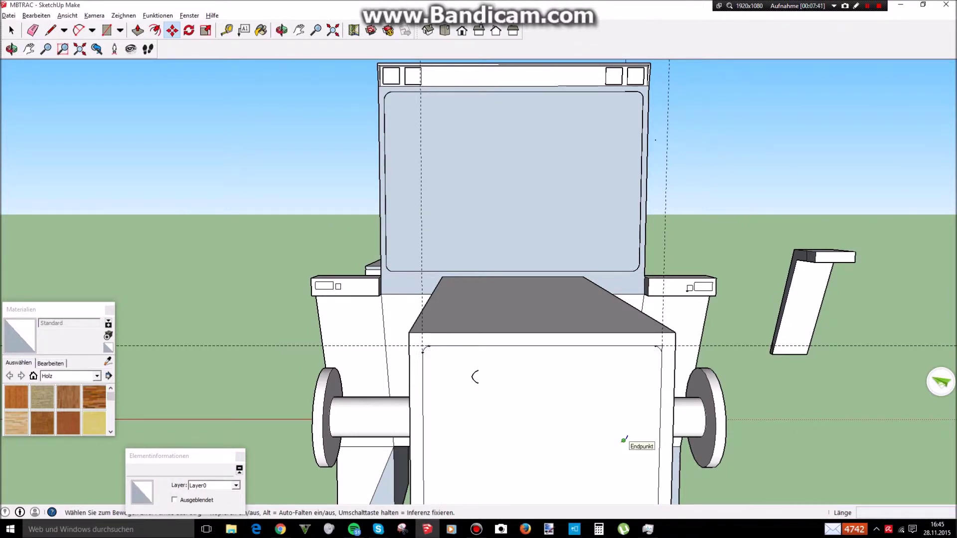
left_click(624, 440)
left_click(621, 441)
left_click(623, 440)
scroll(618, 446, "up", 1)
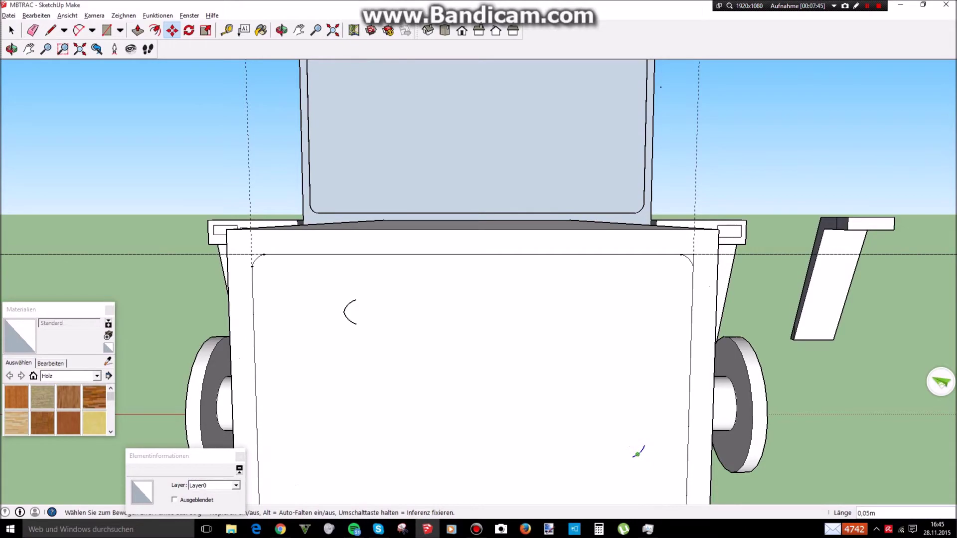
scroll(638, 455, "up", 5)
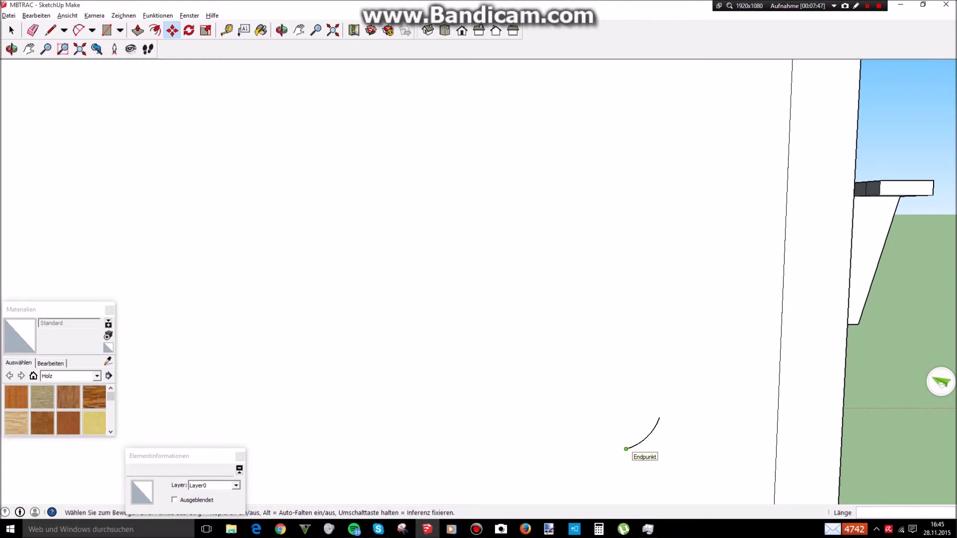
left_click(626, 449)
scroll(602, 449, "down", 1)
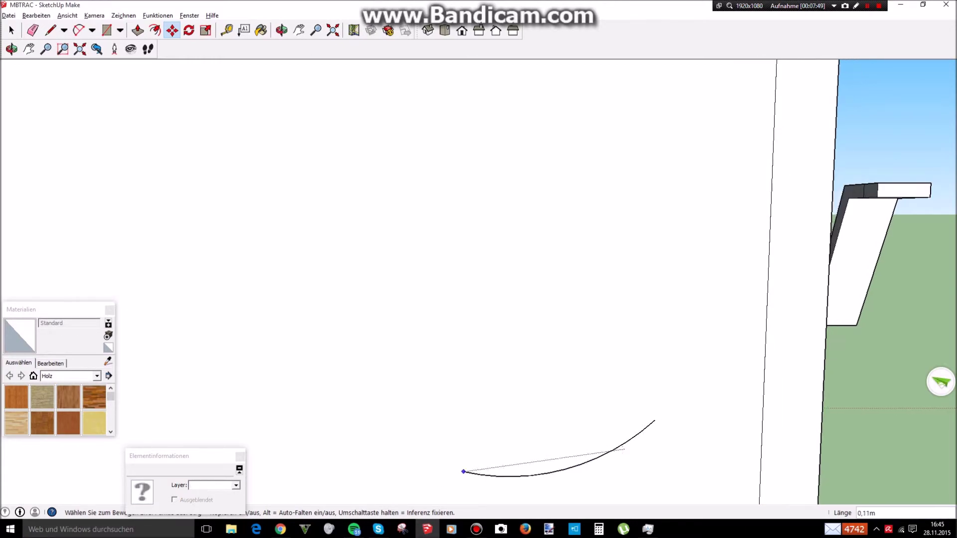
key("Escape")
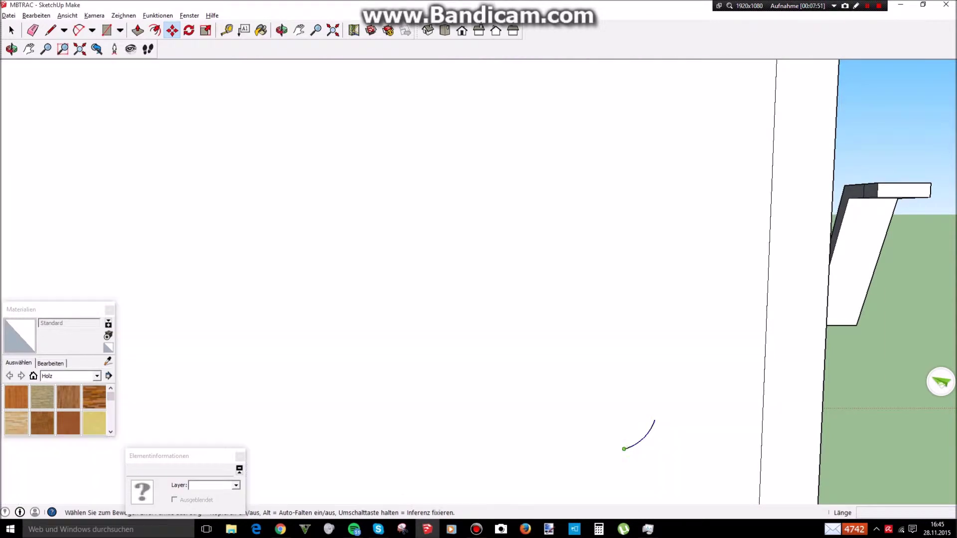
Step: Try to move the pasted arc by its lower end directly onto the rectangle's lower edge at the lower-right corner
scroll(648, 434, "down", 8)
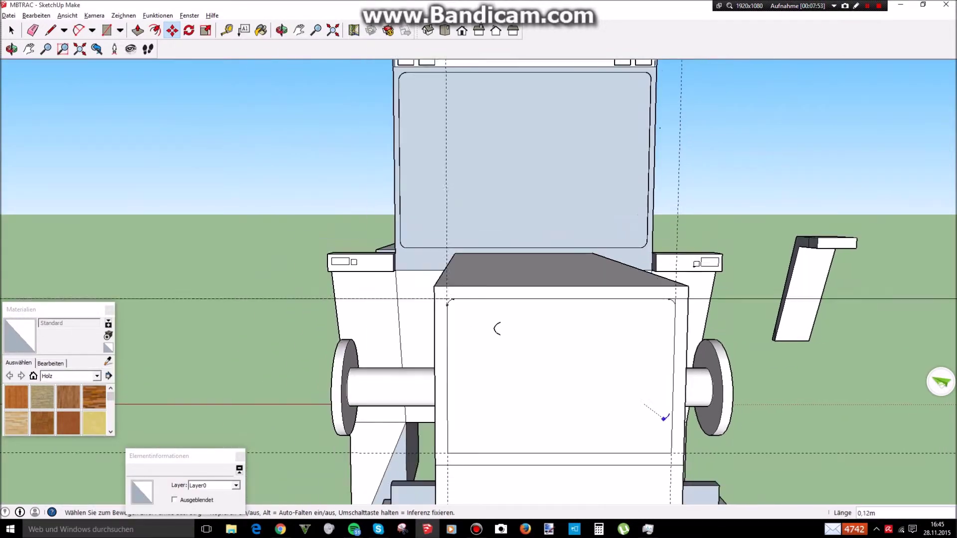
scroll(694, 428, "up", 4)
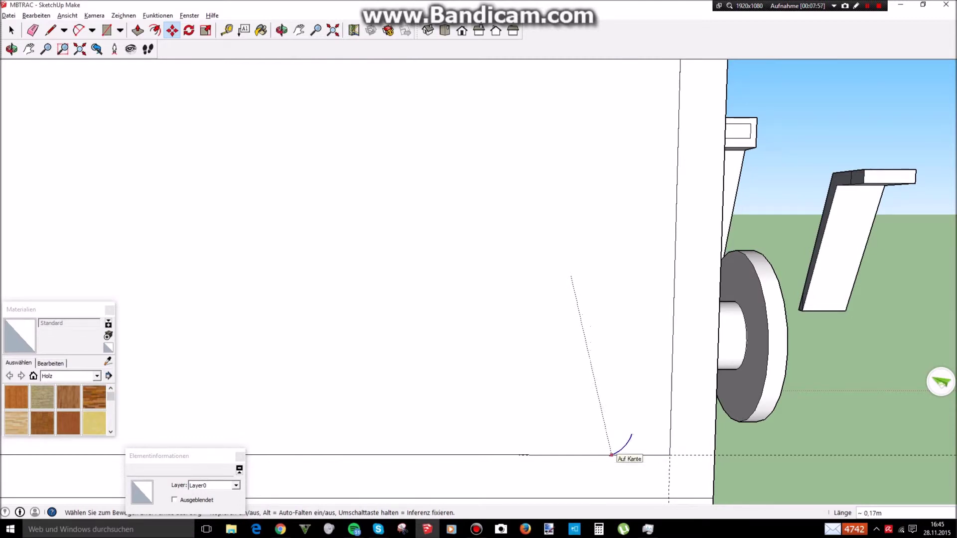
scroll(582, 454, "down", 4)
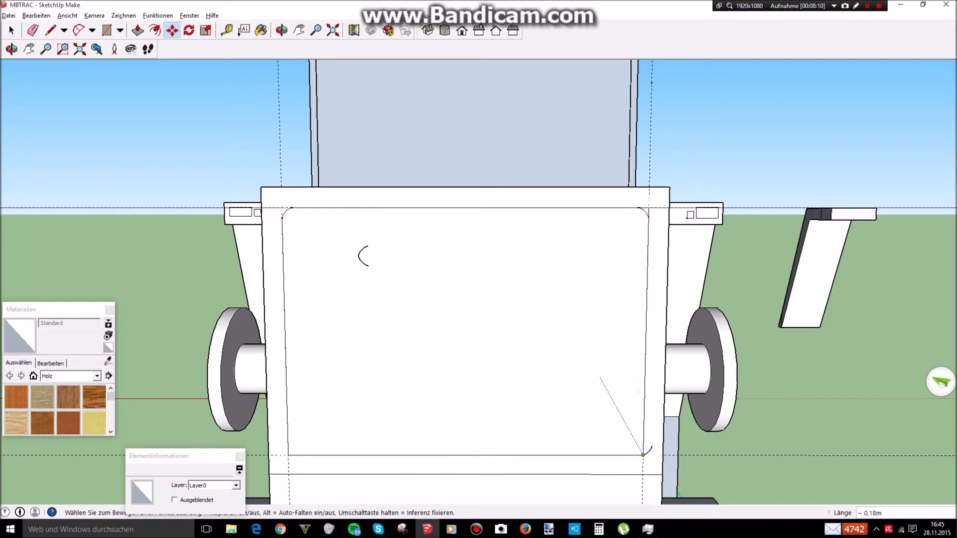
left_click(637, 455)
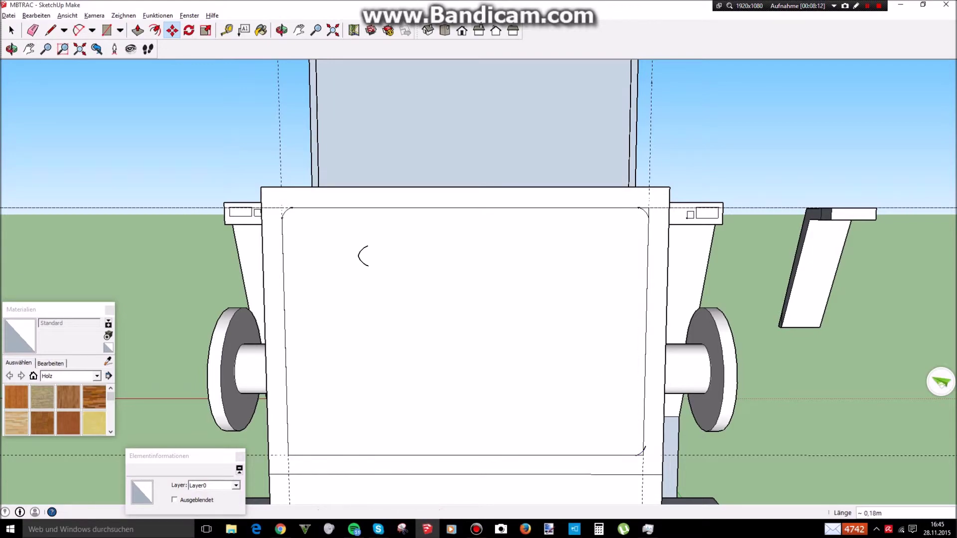
scroll(638, 451, "up", 5)
scroll(637, 434, "up", 1)
scroll(610, 431, "down", 3)
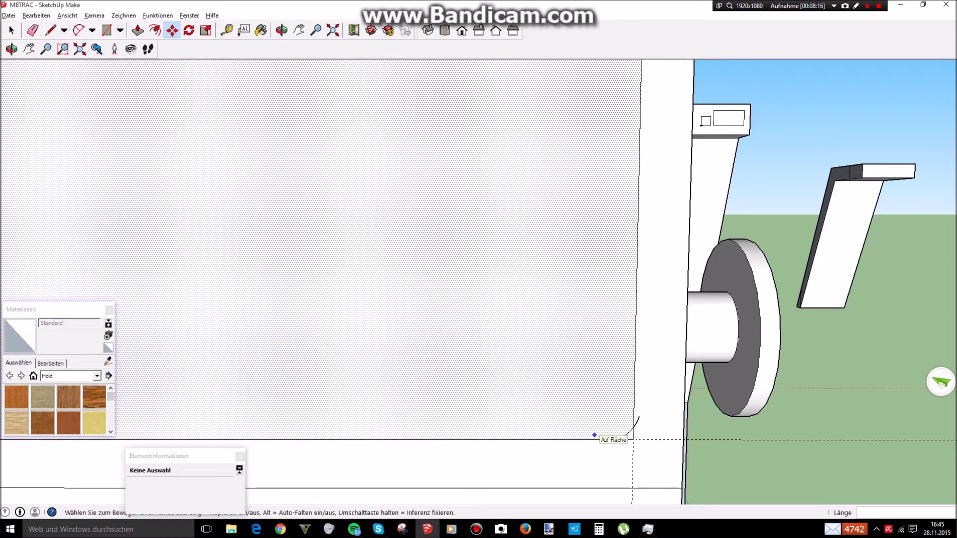
left_click(594, 435)
key("ctrl+z")
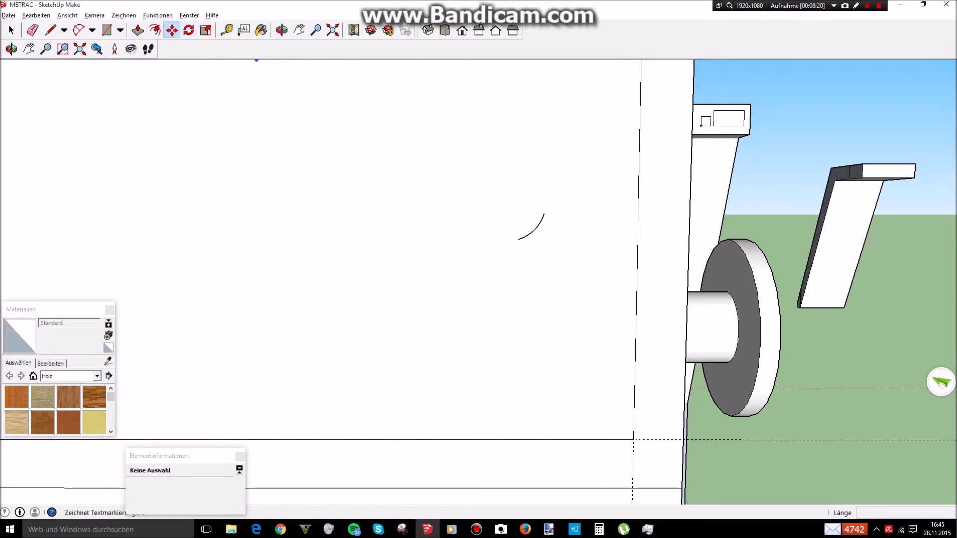
Step: Try to place a guide point on the rectangle's lower edge, about 0.01 m from its lower-right corner
left_click(227, 30)
left_click(633, 439)
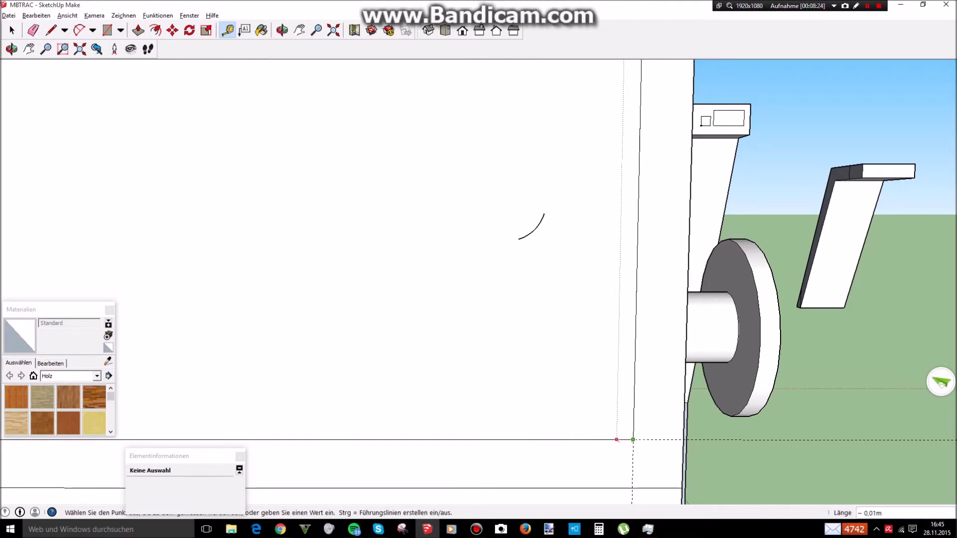
left_click(617, 440)
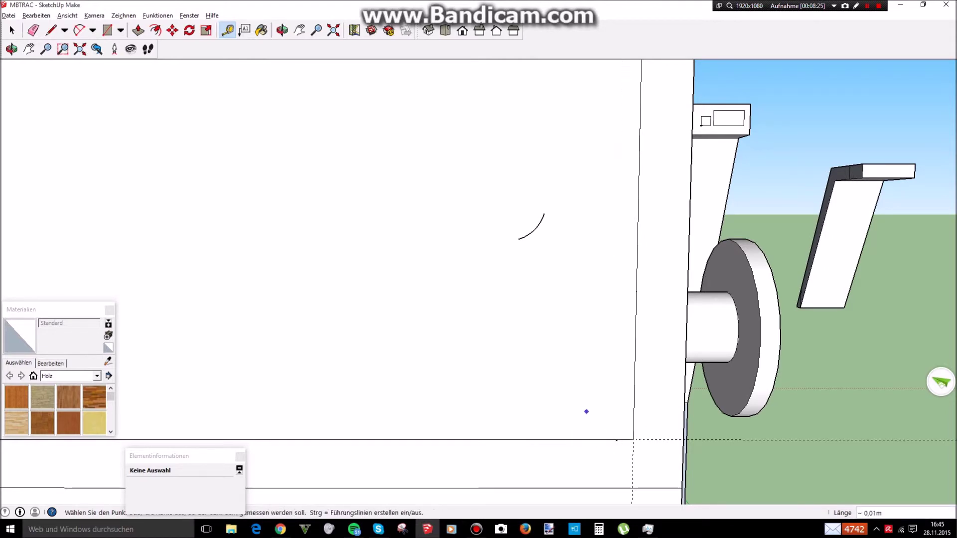
right_click(617, 438)
right_click(634, 442)
right_click(617, 439)
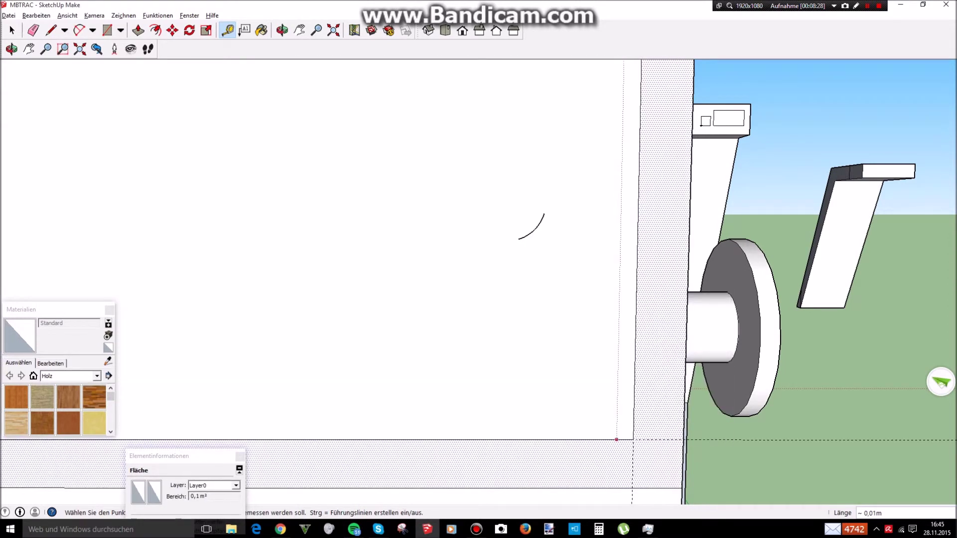
right_click(617, 439)
right_click(621, 482)
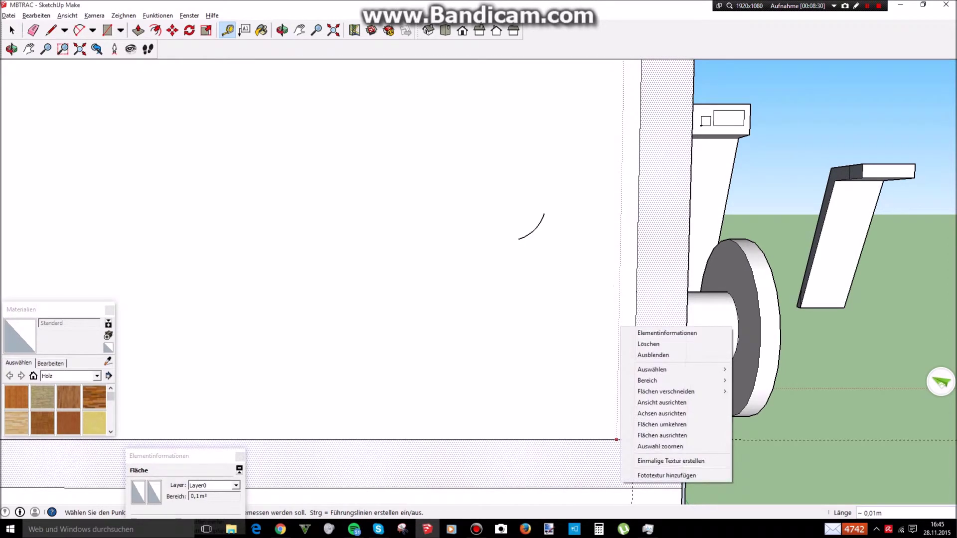
left_click(613, 480)
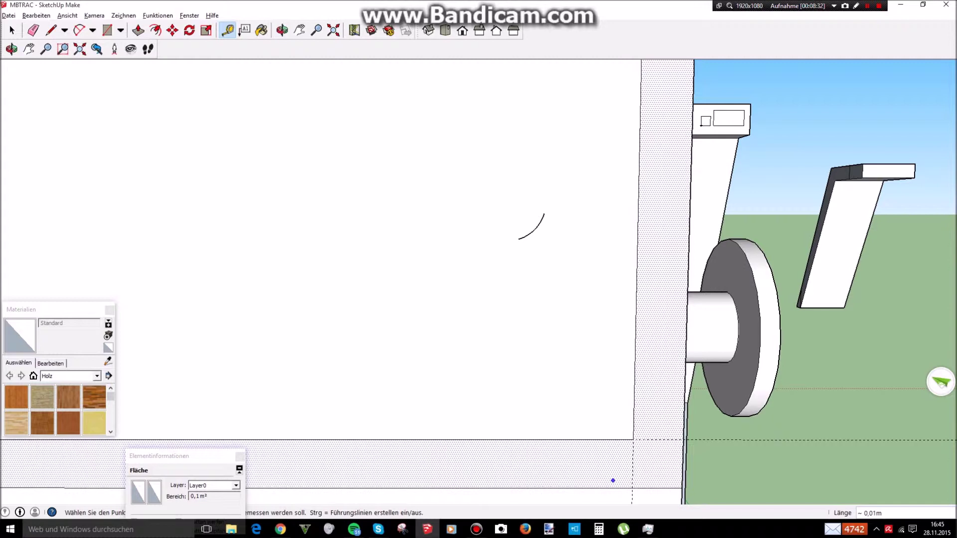
Step: Place a guide point on the inset rectangle's lower edge, 0.02 m from its lower-right corner
left_click(633, 439)
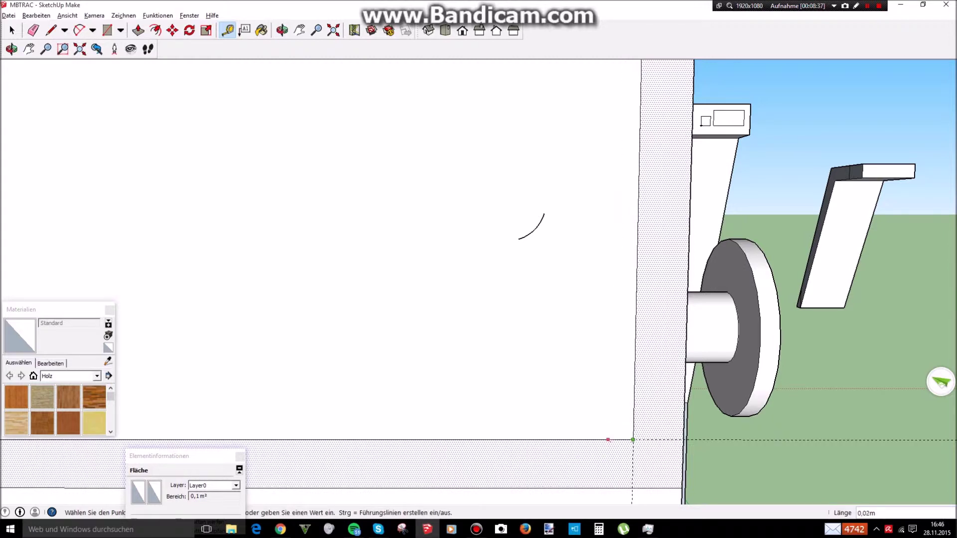
left_click(608, 439)
scroll(647, 469, "up", 1)
middle_click_drag(643, 319, 616, 371)
scroll(614, 375, "up", 4)
middle_click_drag(596, 420, 461, 295)
scroll(421, 434, "down", 4)
left_click(477, 486)
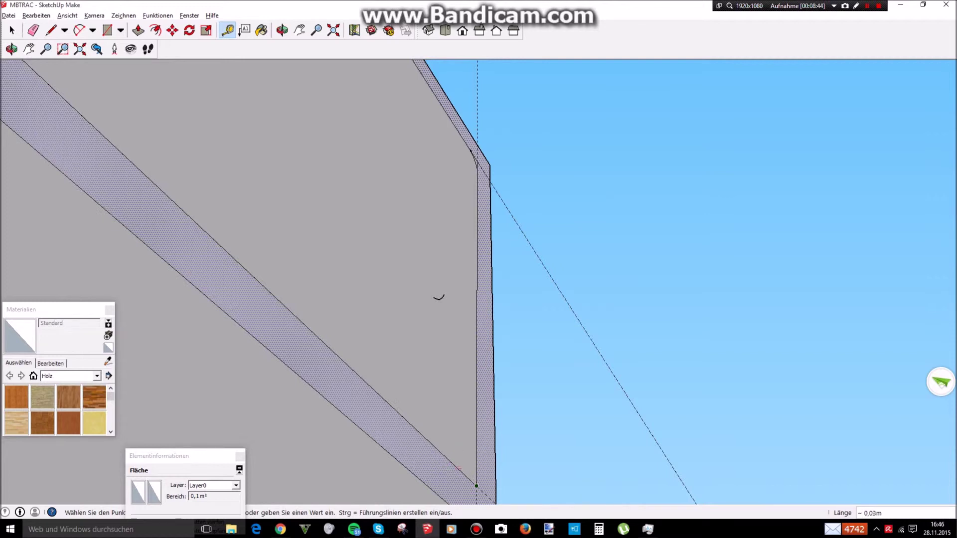
left_click(466, 476)
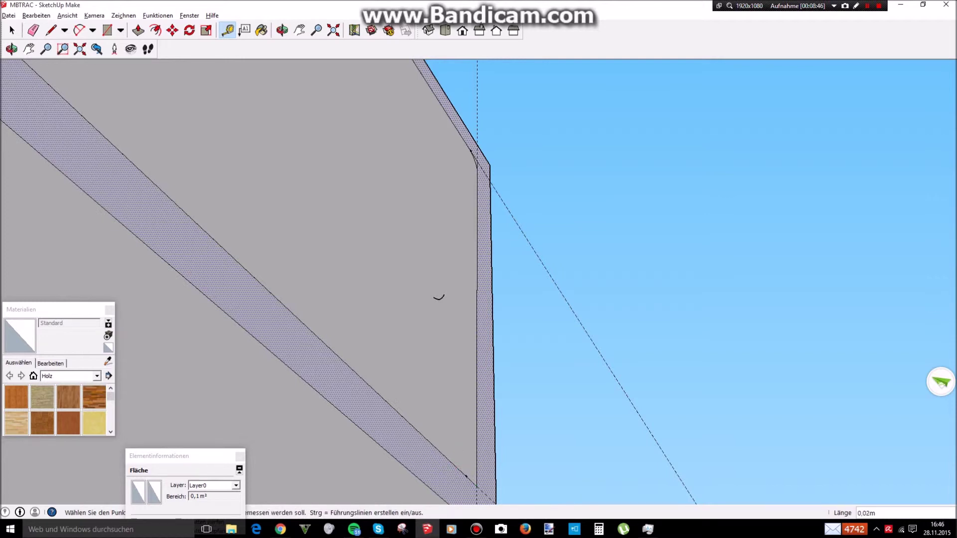
Step: Cut the loose arc, paste it closer to the rectangle's lower-right corner, and move its lower end onto the guide point
right_click(439, 305)
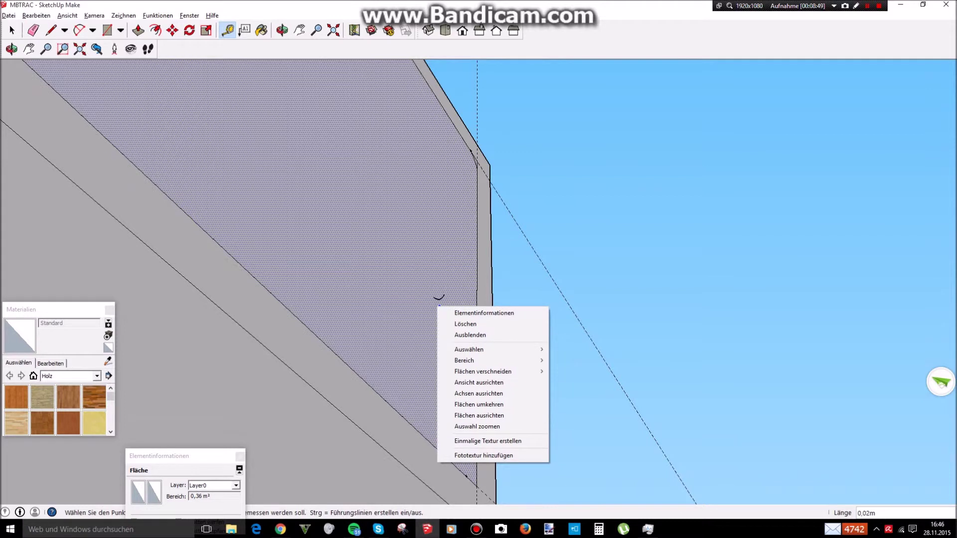
right_click(443, 296)
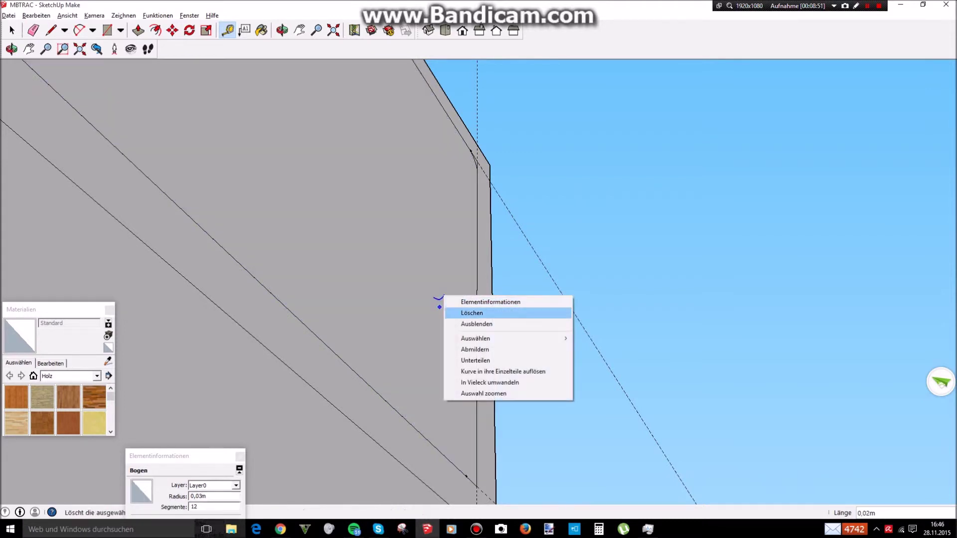
key("F1")
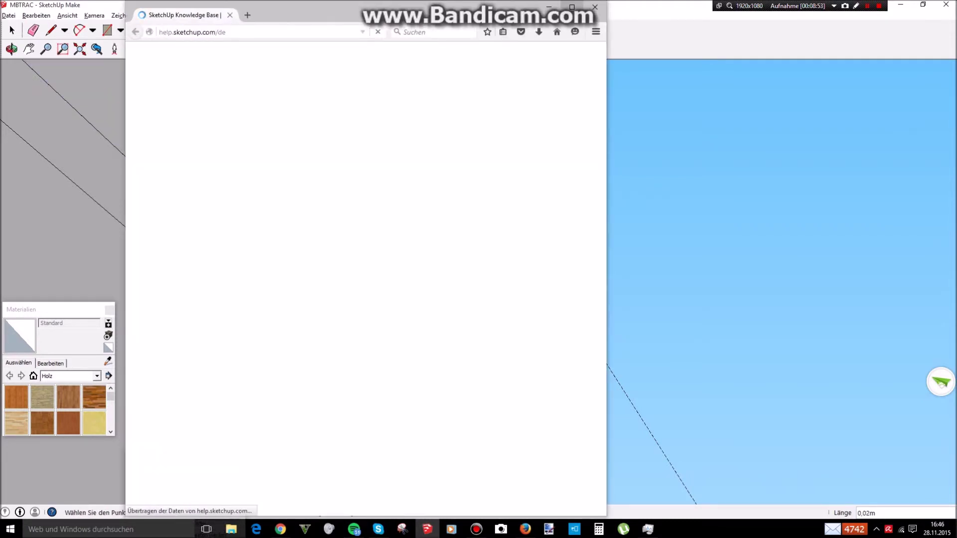
left_click(595, 7)
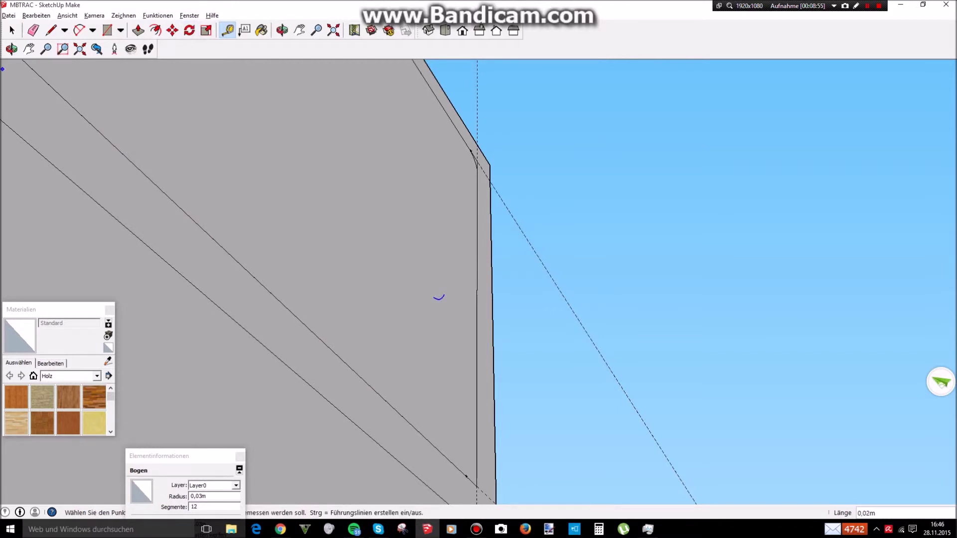
key("ctrl+v")
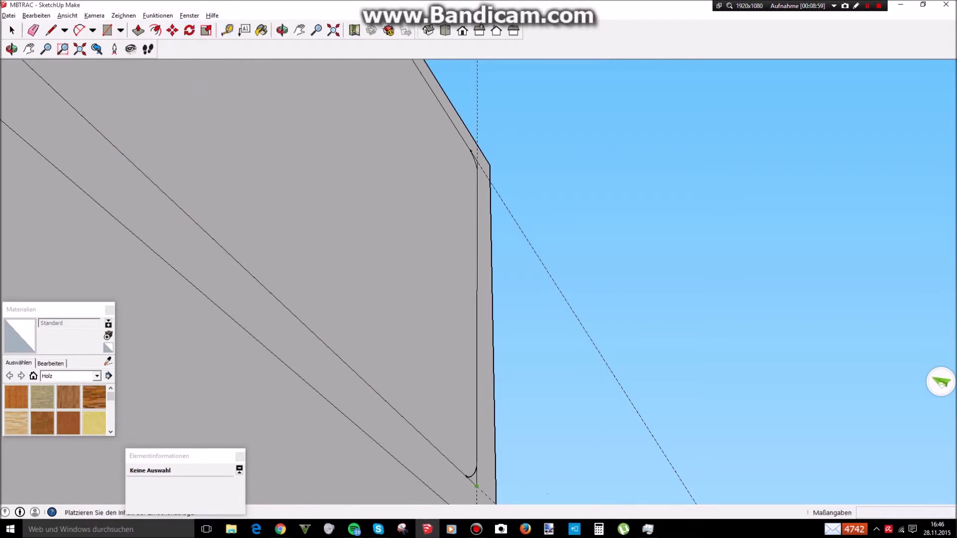
left_click(435, 427)
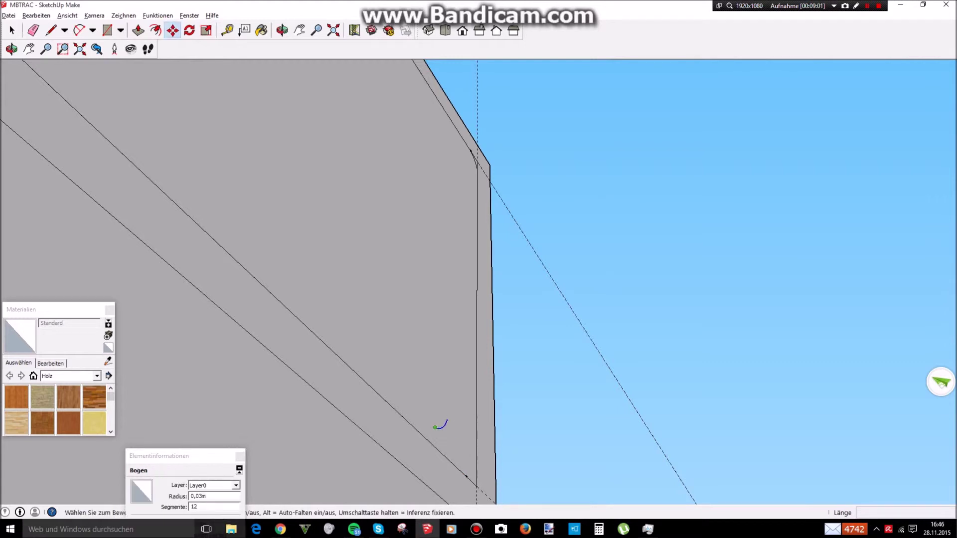
left_click(435, 428)
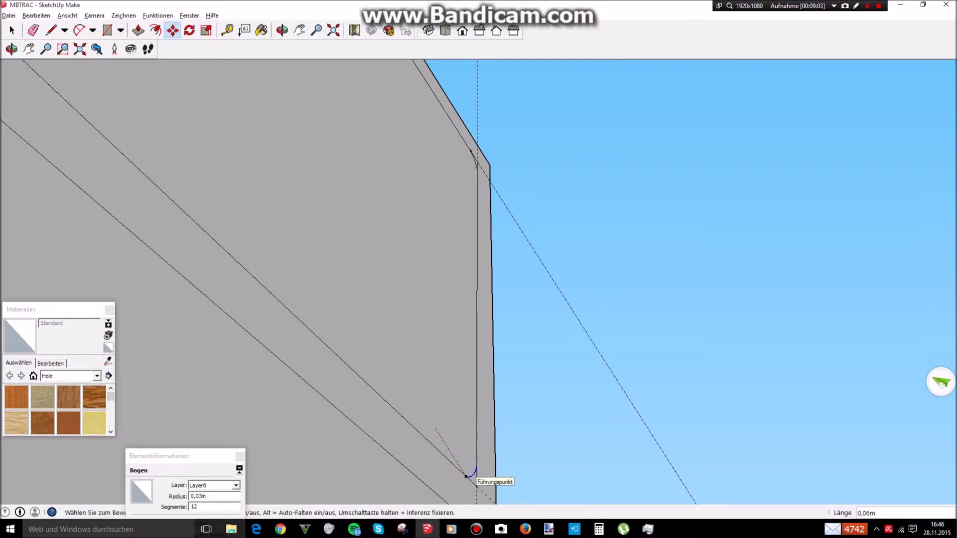
Step: Cut the lower of the two loose arcs and paste it closer to the inset rectangle's left edge
scroll(459, 389, "down", 6)
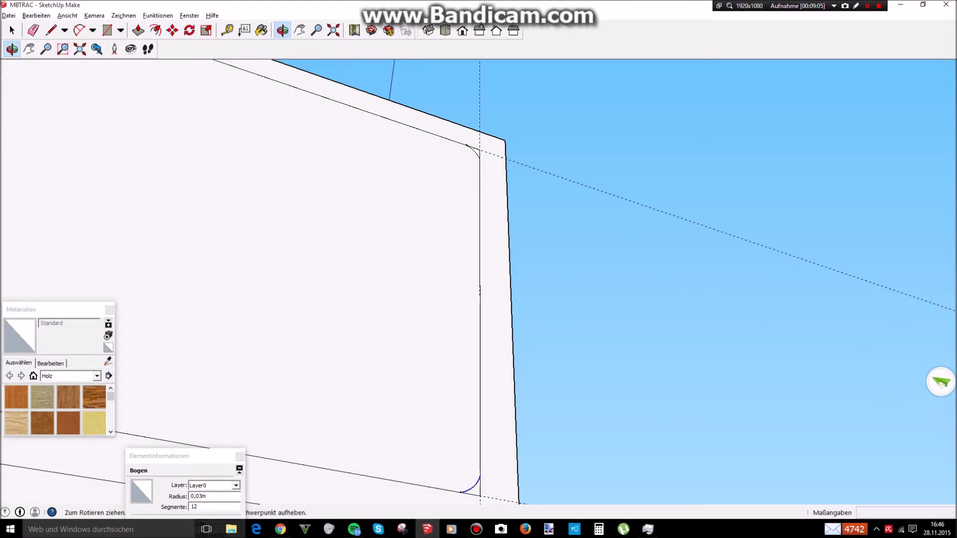
scroll(588, 329, "down", 5)
middle_click_drag(466, 372, 597, 292)
scroll(323, 483, "up", 5)
scroll(573, 319, "down", 3)
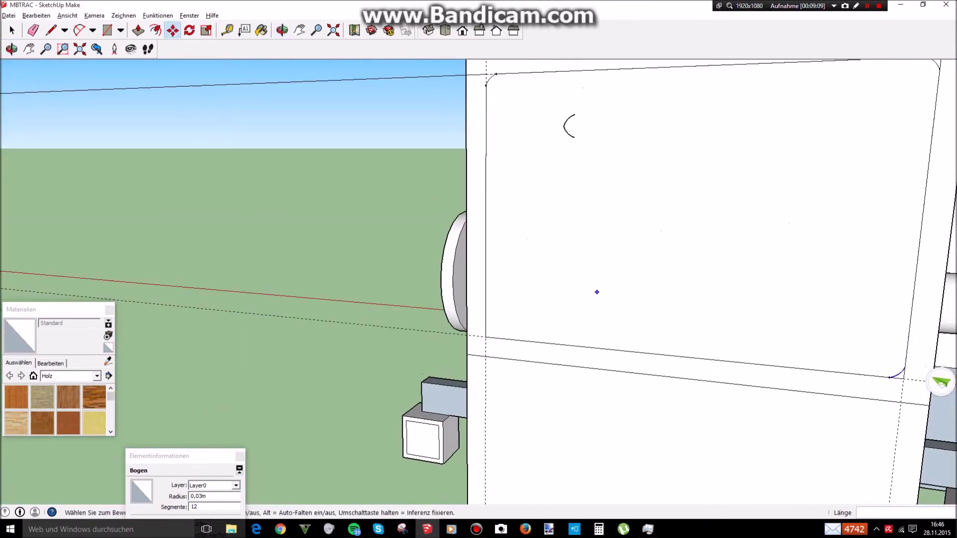
middle_click_drag(586, 165, 568, 133)
right_click(567, 133)
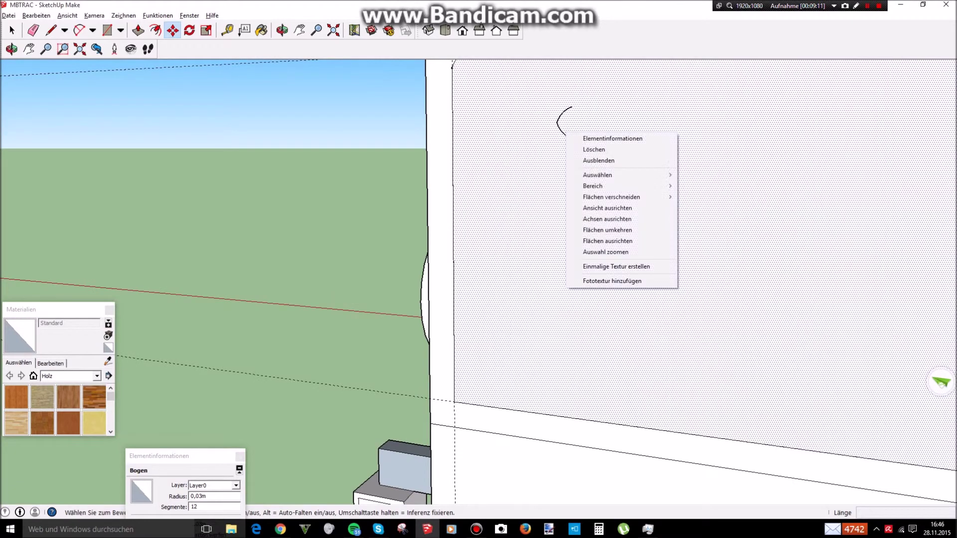
right_click(562, 132)
left_click(573, 139)
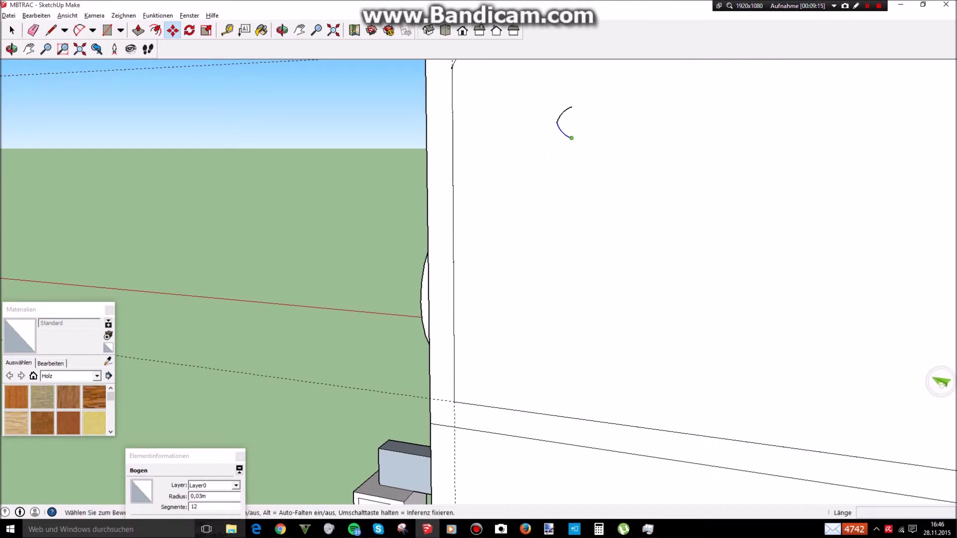
left_click(571, 137)
middle_click_drag(493, 157, 527, 221)
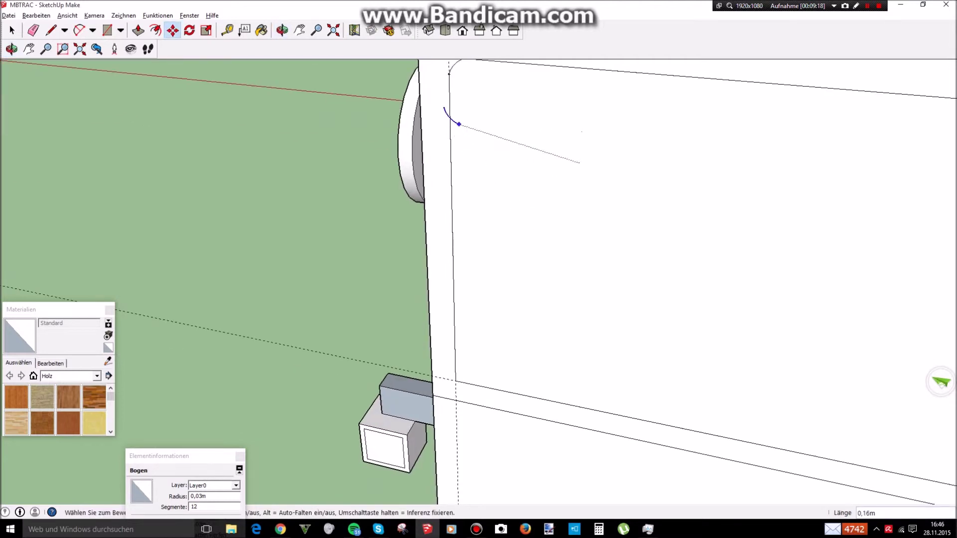
key("ctrl")
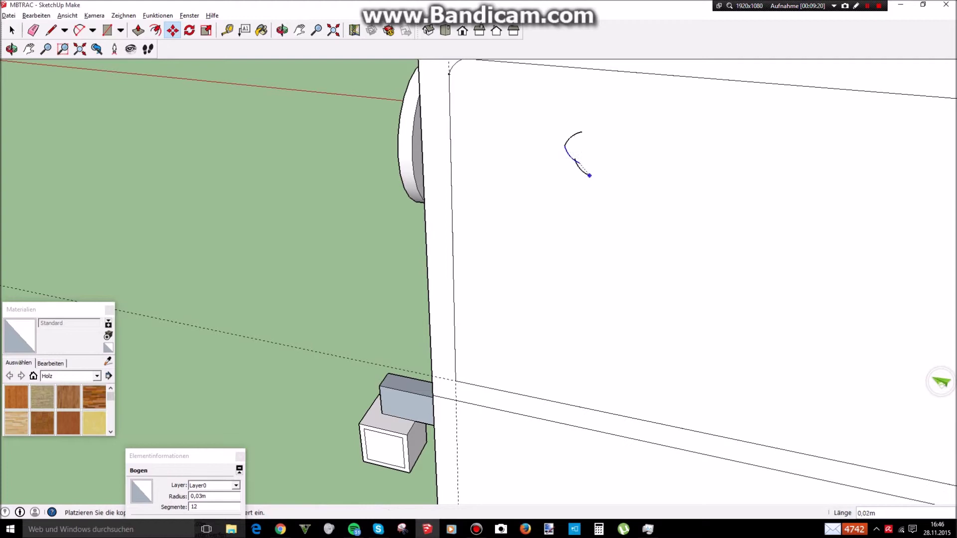
key("ctrl+x")
key("ctrl+v")
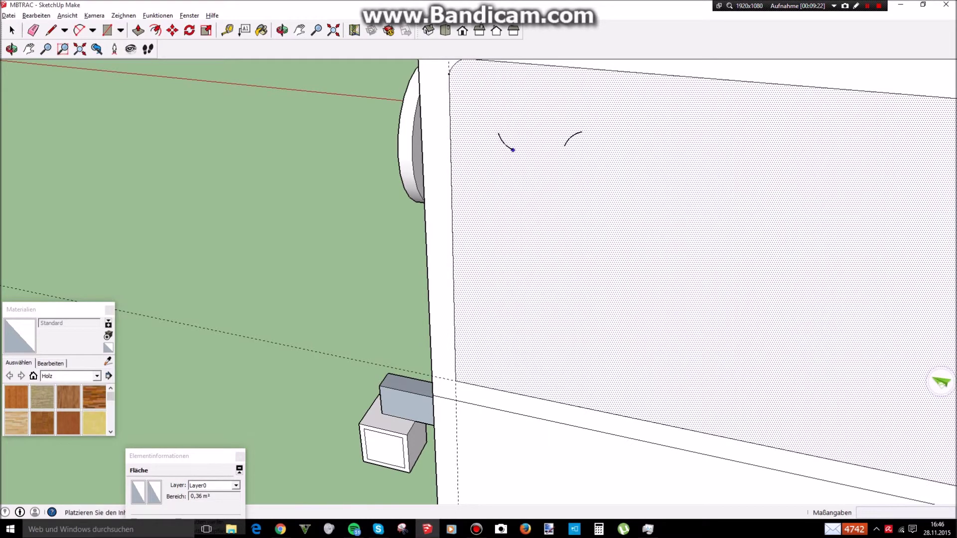
Step: Move the pasted arc about 0.33 m down to just inside the inset rectangle's lower-left corner
key("m")
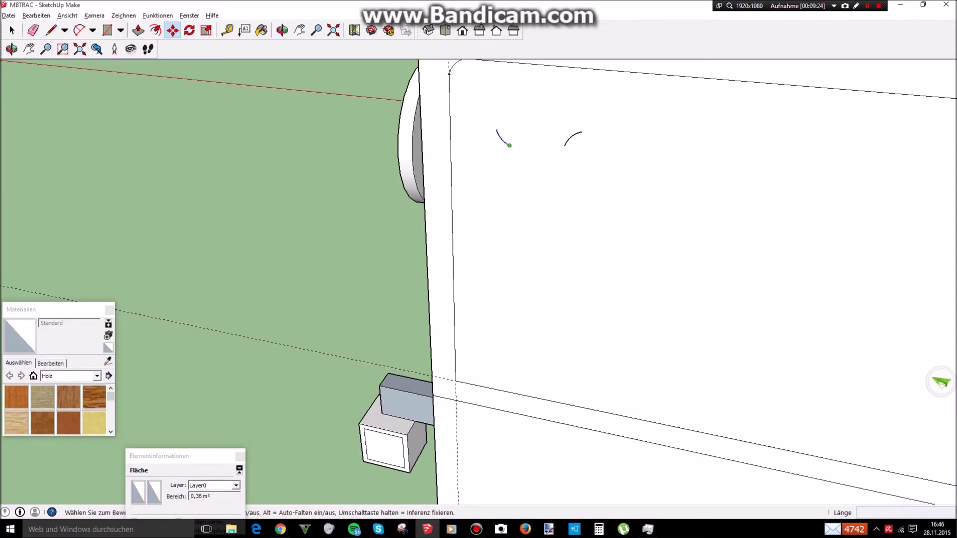
left_click(511, 147)
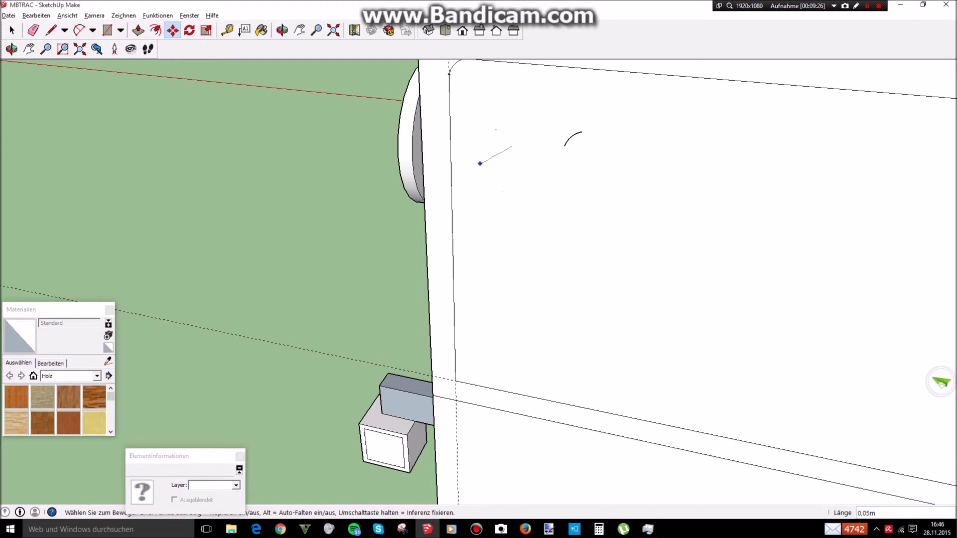
key("Escape")
right_click(505, 149)
right_click(503, 142)
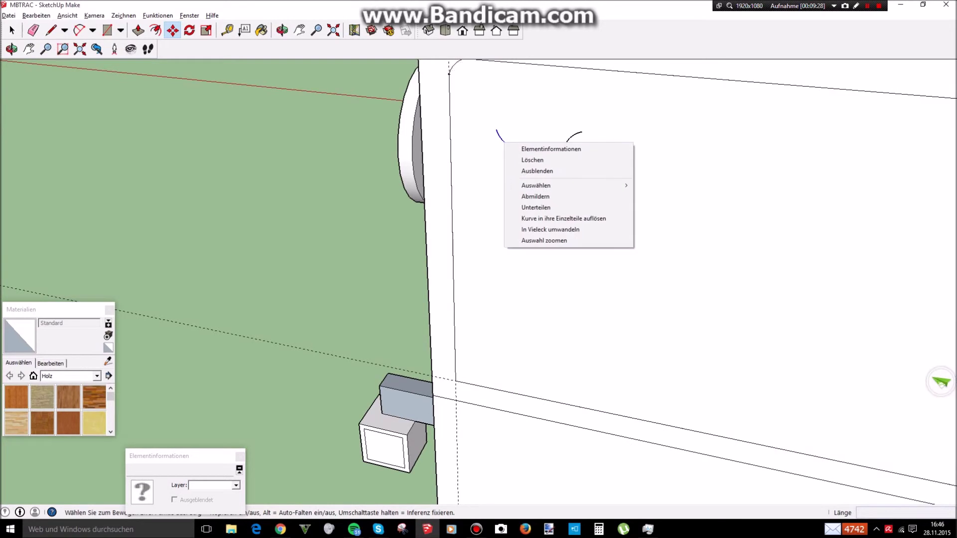
left_click(515, 151)
left_click(512, 146)
middle_click_drag(460, 82, 483, 100)
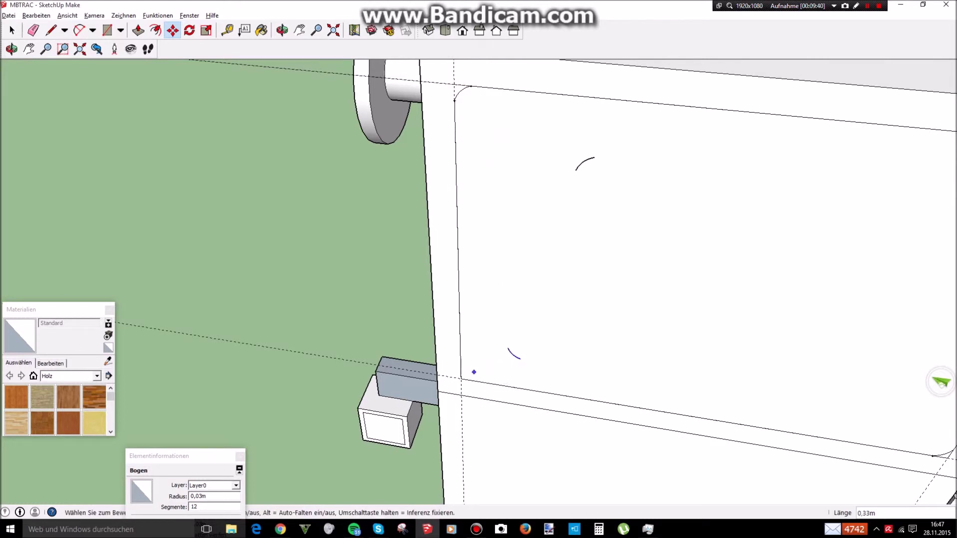
Step: Place a guide point on the inset rectangle's lower edge, 0.02 m from its lower-left corner
key("t")
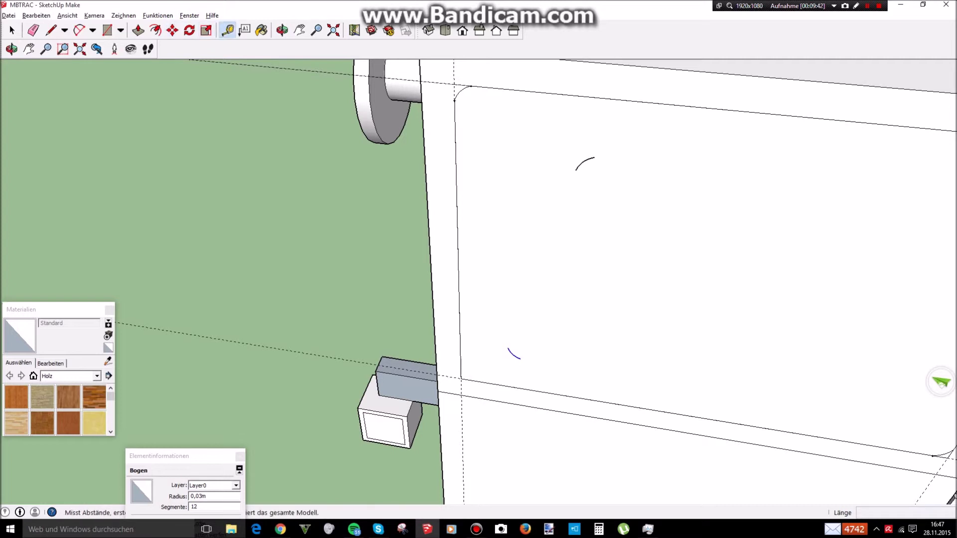
left_click(461, 379)
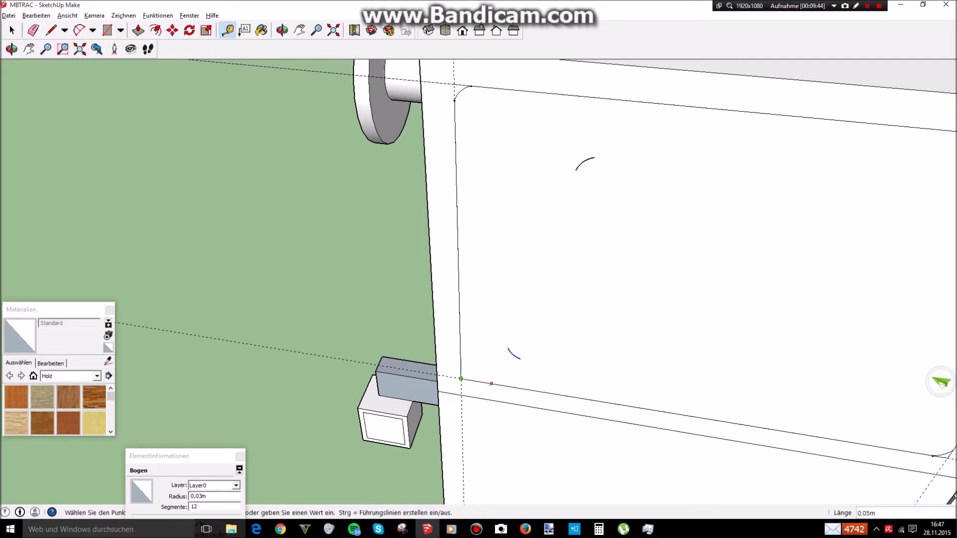
left_click(473, 381)
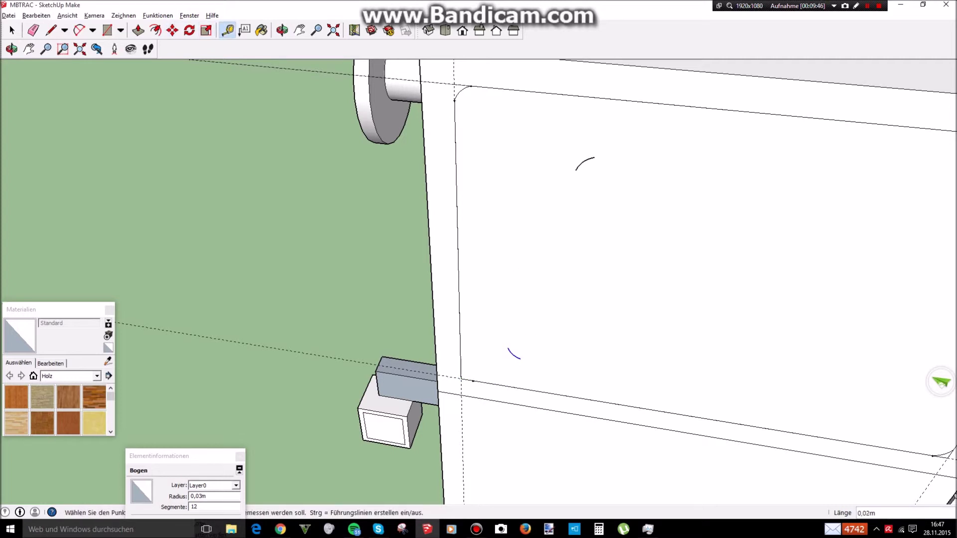
Step: Move the loose arc by its lower end onto the guide point to round the rectangle's lower-left corner
key("m")
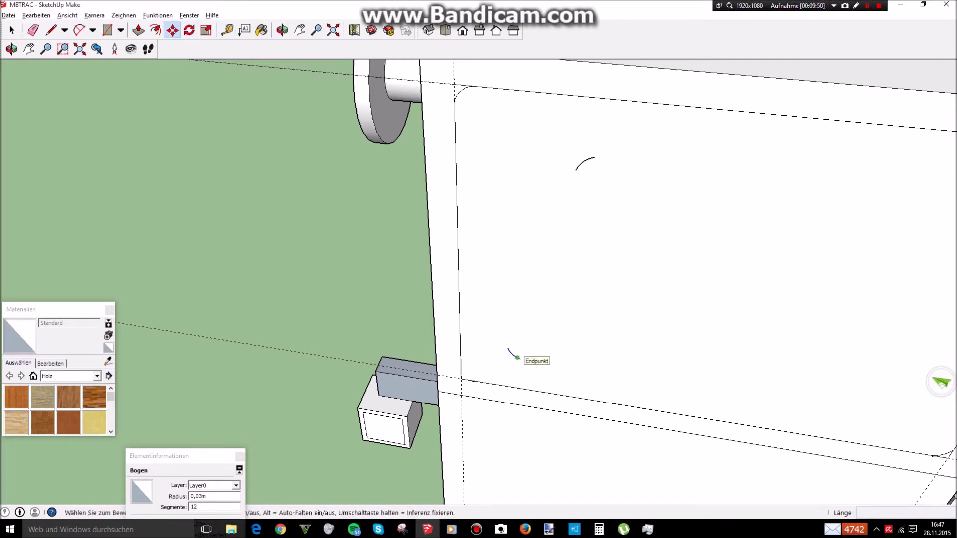
left_click(521, 359)
left_click(473, 381)
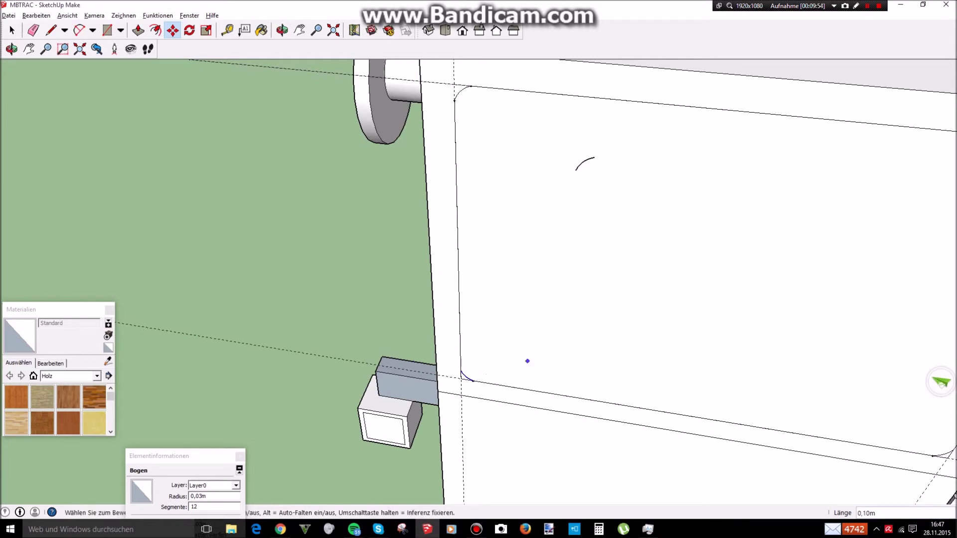
scroll(450, 376, "up", 6)
right_click(612, 276)
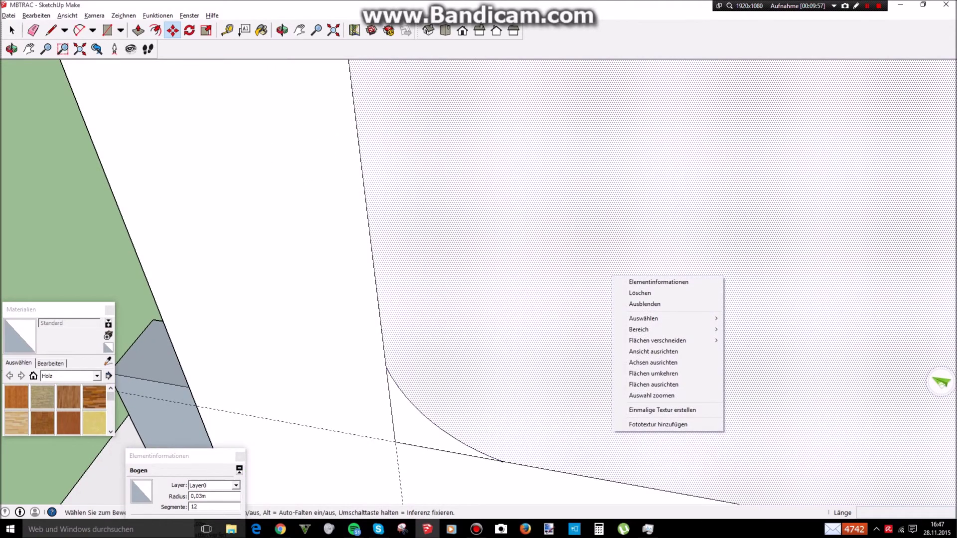
left_click(644, 281)
scroll(653, 279, "down", 7)
scroll(808, 240, "down", 3)
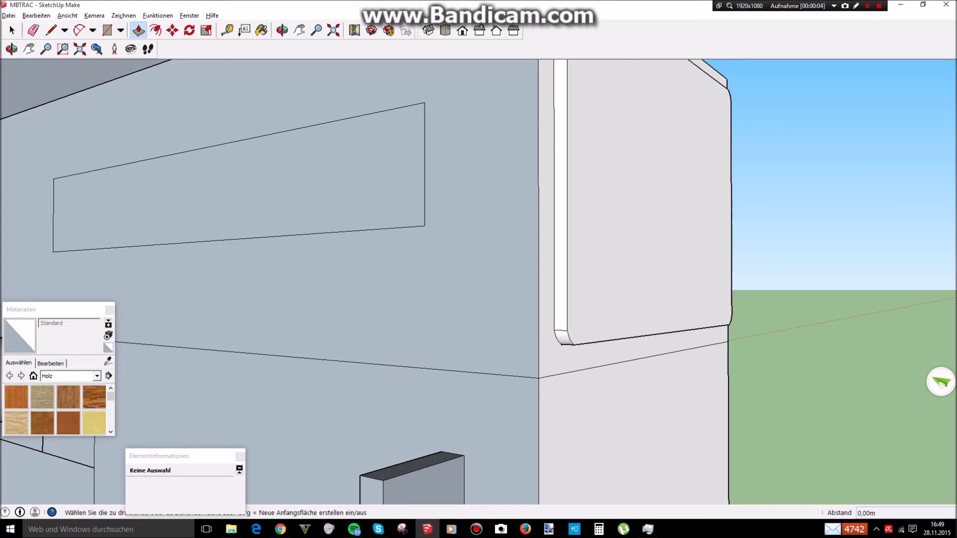
Step: Examine the tractor's bodywork and the inside of the cab, including its floor, inner box and window
scroll(728, 404, "down", 2)
middle_click_drag(729, 349, 269, 384)
middle_click_drag(224, 319, 259, 319)
scroll(530, 226, "up", 3)
middle_click_drag(529, 226, 478, 260)
scroll(379, 319, "up", 2)
scroll(479, 282, "up", 3)
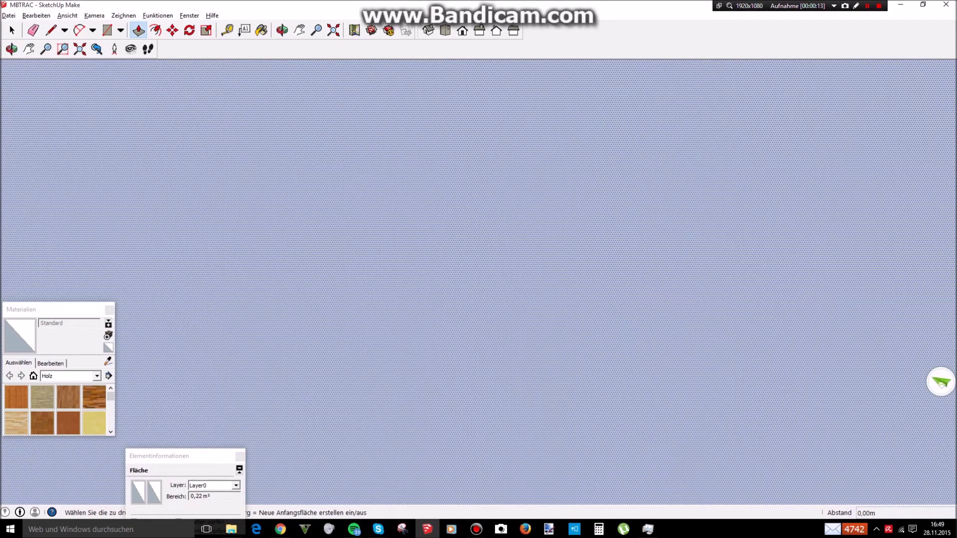
scroll(479, 282, "down", 3)
middle_click_drag(478, 282, 578, 304)
scroll(478, 282, "up", 3)
scroll(539, 240, "up", 2)
scroll(539, 239, "down", 6)
scroll(538, 239, "up", 1)
mouse_move(538, 239)
middle_mouse_down()
mouse_move(569, 299)
mouse_move(553, 247)
middle_mouse_up()
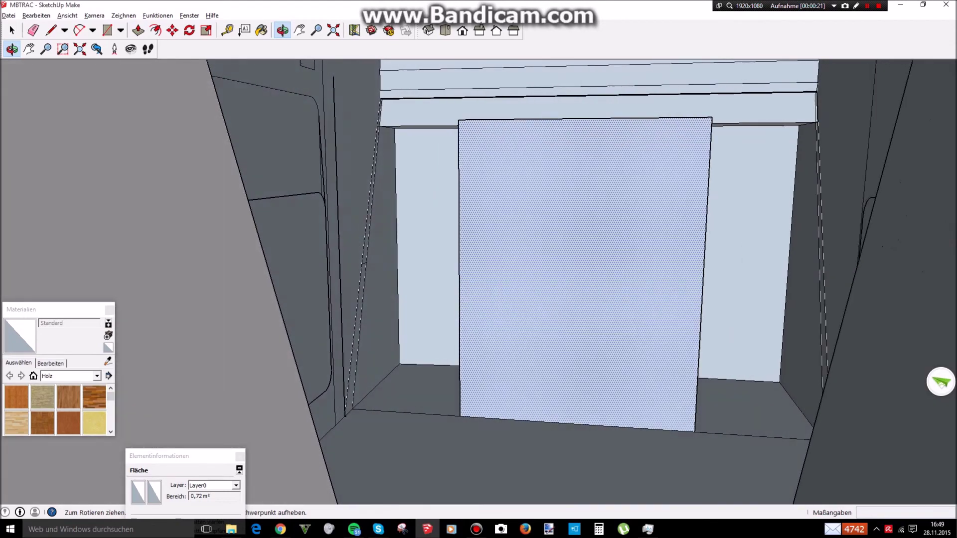
middle_click_drag(554, 247, 545, 317, "shift")
left_click(131, 48)
left_click_drag(479, 300, 478, 180)
middle_click_drag(478, 249, 449, 174)
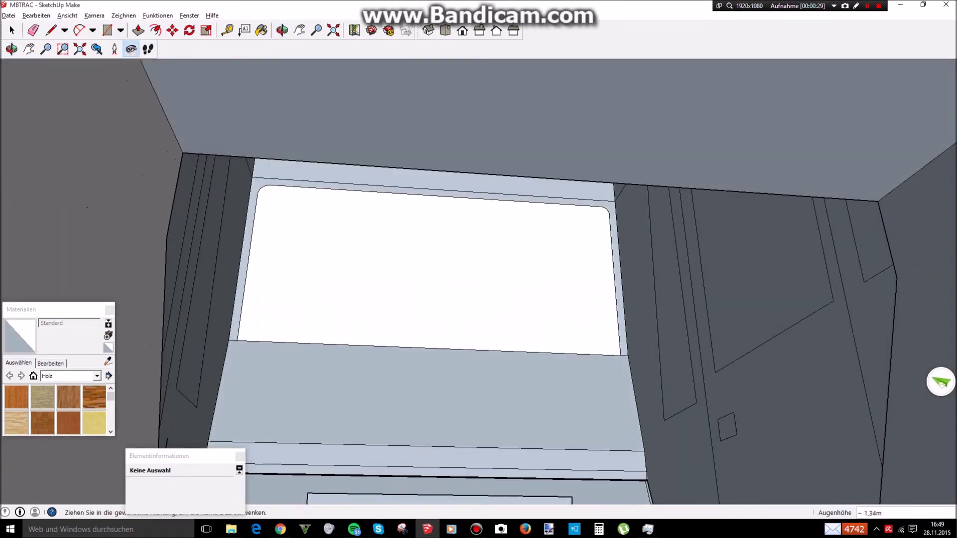
Step: Examine the rounded recessed panel in the lower part of the cab door and the tractor's whole side
scroll(435, 225, "up", 2)
middle_click_drag(435, 224, 500, 357)
scroll(528, 202, "down", 7)
scroll(500, 356, "up", 6)
middle_click_drag(500, 319, 279, 204)
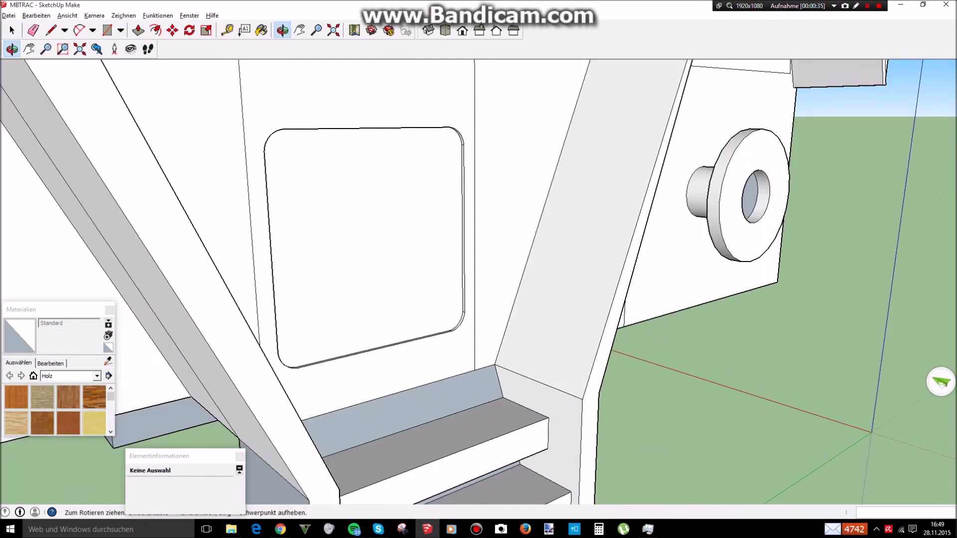
scroll(414, 229, "up", 2)
middle_click_drag(414, 229, 449, 280)
scroll(616, 242, "down", 7)
middle_click_drag(369, 349, 593, 260)
middle_click_drag(379, 249, 543, 272)
middle_click_drag(408, 279, 523, 269)
middle_click_drag(479, 224, 449, 224)
middle_click_drag(548, 249, 319, 250)
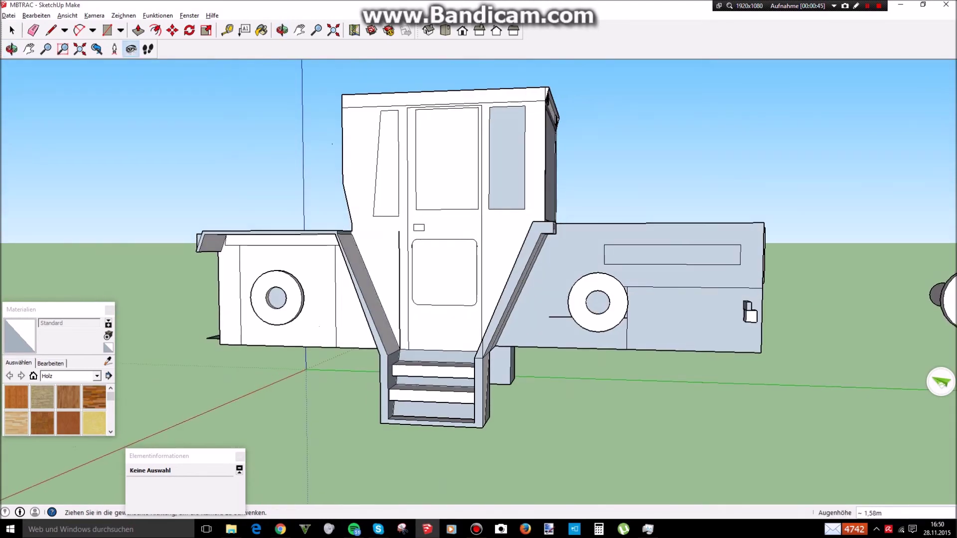
Step: Examine the entry steps, the sloping fender frames and the wheel hubs from several angles
scroll(437, 437, "up", 2)
middle_click_drag(439, 320, 737, 309)
scroll(334, 394, "up", 3)
scroll(349, 409, "up", 1)
scroll(747, 309, "down", 2)
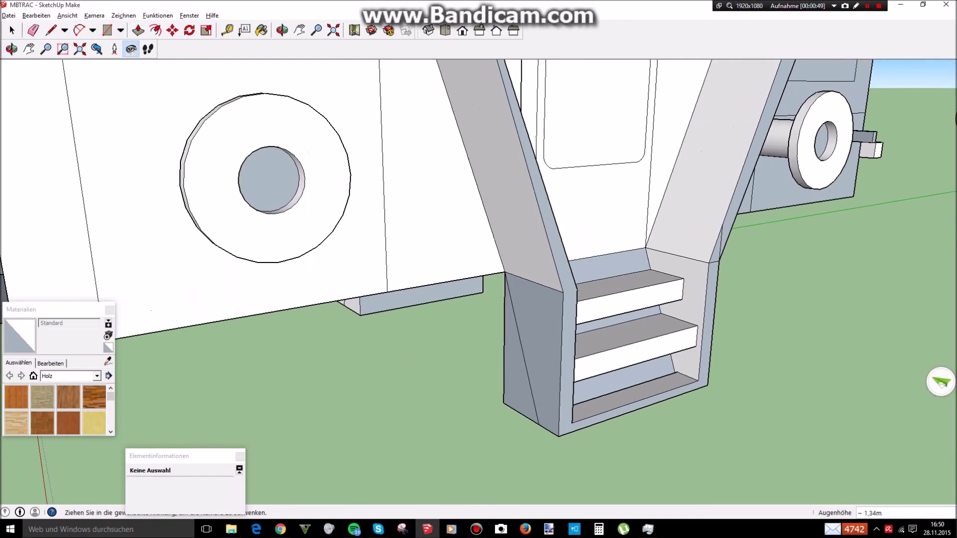
scroll(489, 313, "down", 3)
middle_click_drag(490, 313, 723, 259)
scroll(349, 209, "down", 2)
middle_click_drag(349, 210, 19, 419)
scroll(541, 419, "up", 2)
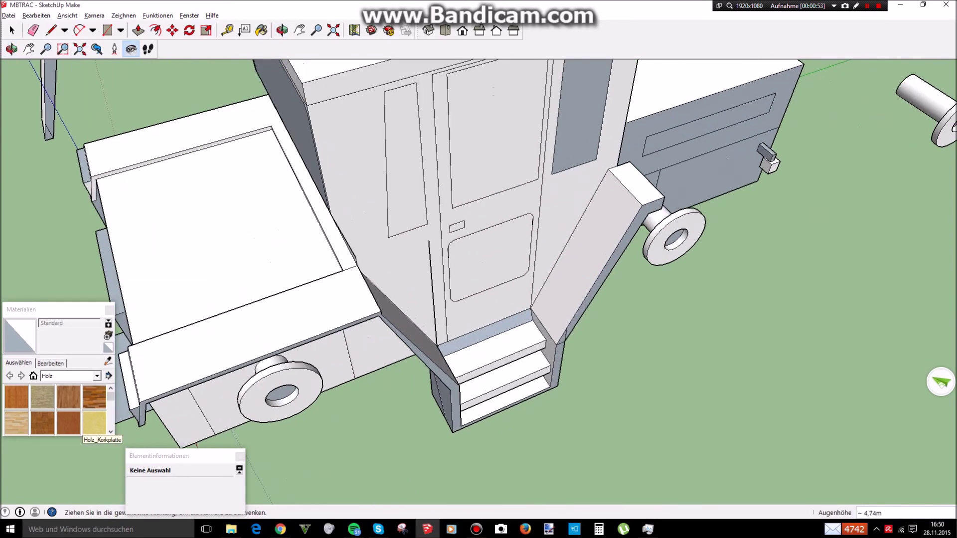
Step: Delete the leftover edges at the bend of the narrow fender frame face beside the entry steps
scroll(564, 336, "up", 4)
key("space")
left_click(554, 327)
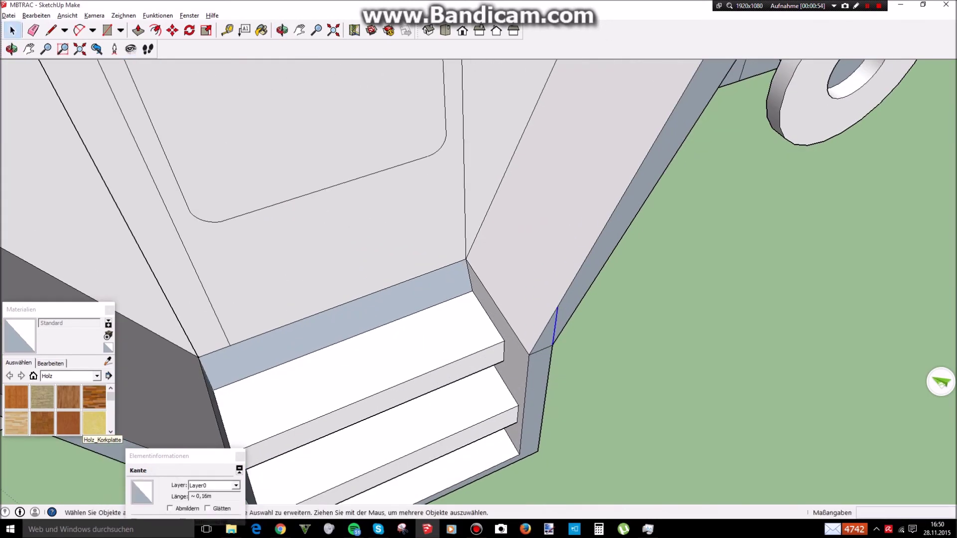
left_click(539, 379)
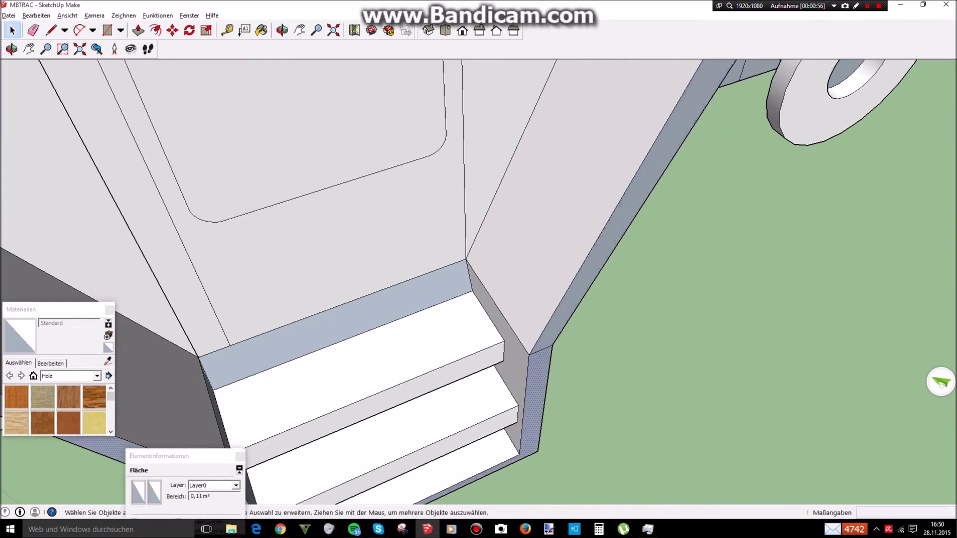
left_click(541, 350)
scroll(532, 362, "down", 4)
key("ctrl+t")
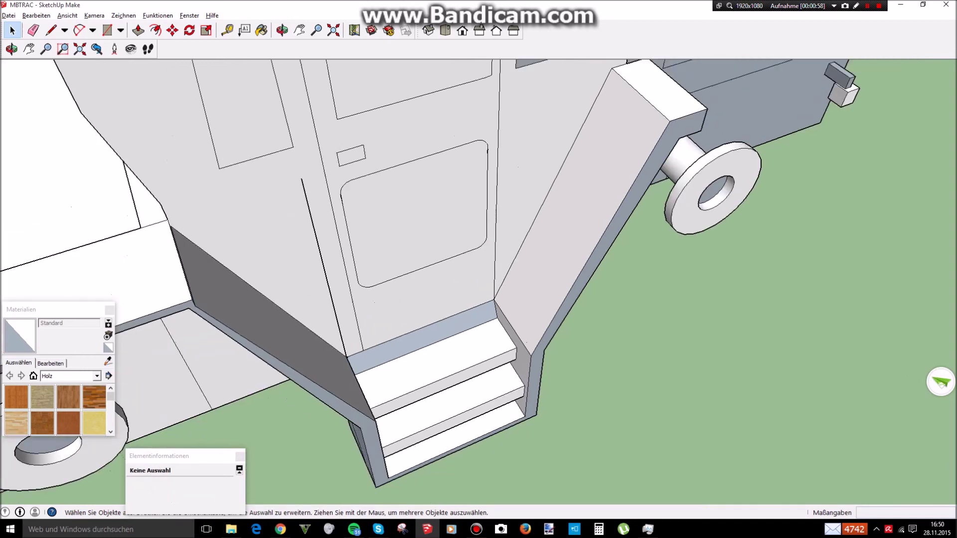
Step: Examine the whole tractor from both sides, from above and from the front
middle_click_drag(479, 339, 648, 279)
scroll(638, 309, "down", 1)
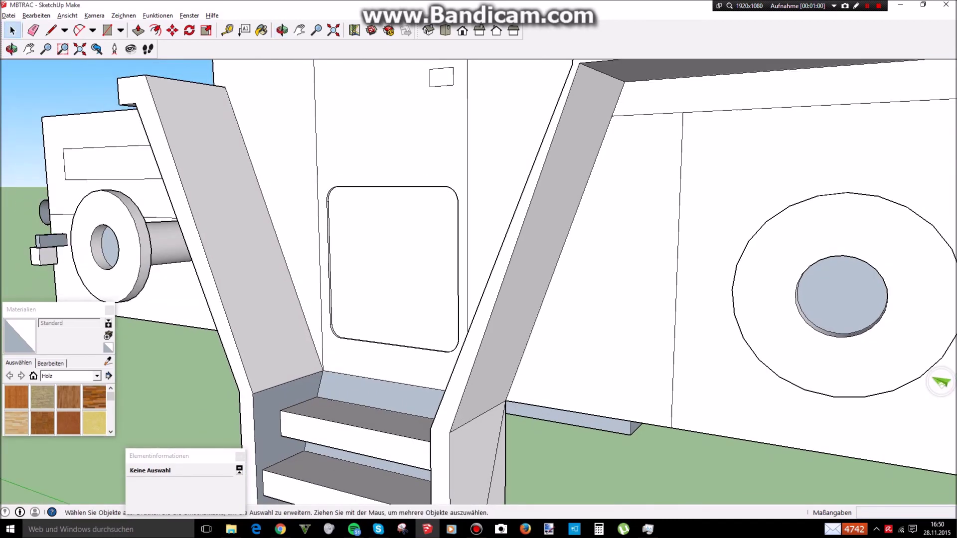
middle_click_drag(573, 215, 294, 324)
scroll(294, 324, "down", 4)
middle_click_drag(448, 279, 294, 269)
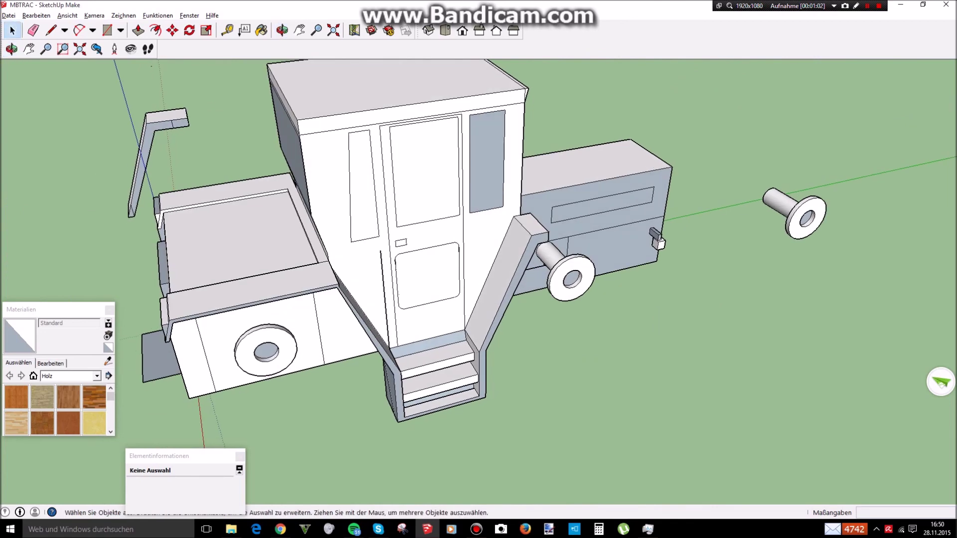
scroll(261, 228, "down", 3)
middle_click_drag(260, 227, 261, 227)
middle_click_drag(378, 219, 618, 229)
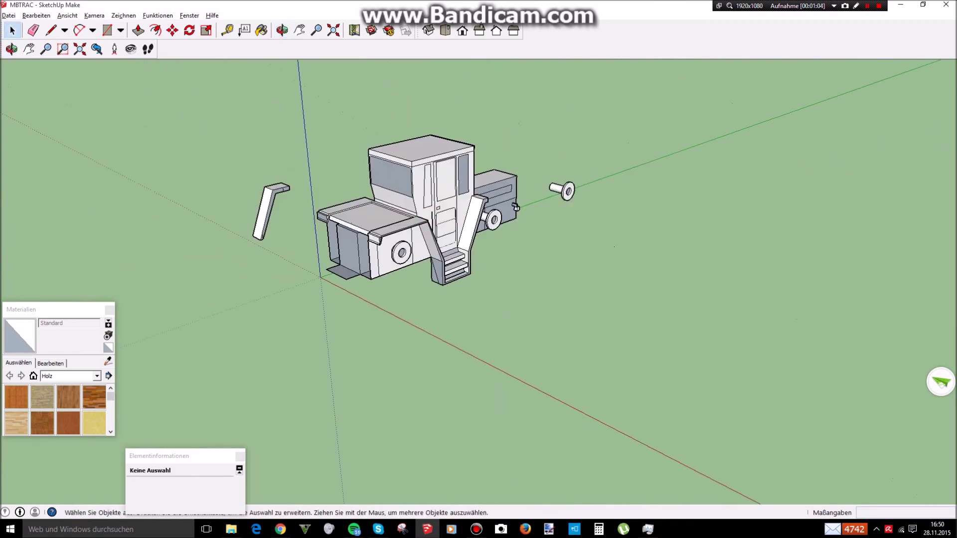
middle_click_drag(516, 207, 496, 258)
scroll(618, 169, "up", 2)
middle_click_drag(618, 170, 513, 199)
scroll(513, 200, "up", 2)
scroll(488, 224, "up", 6)
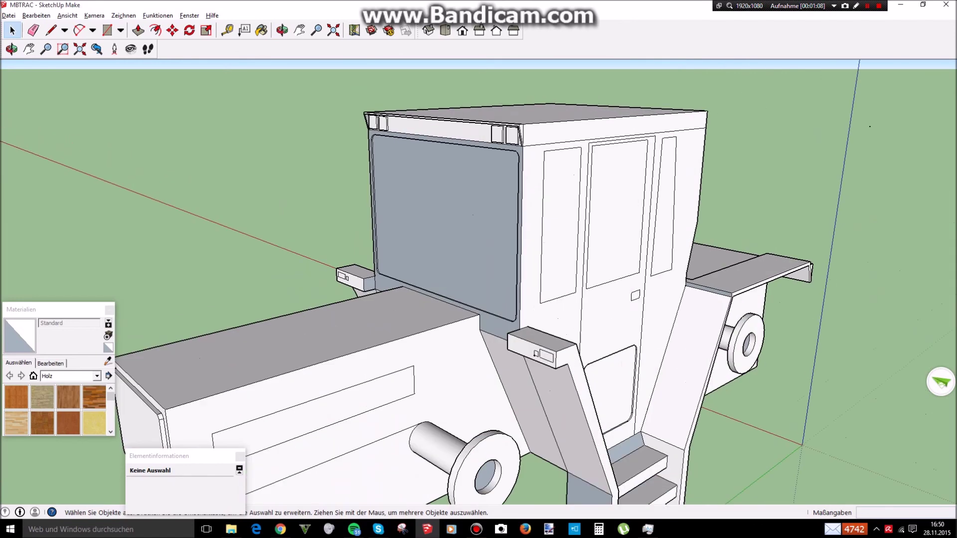
scroll(499, 225, "down", 6)
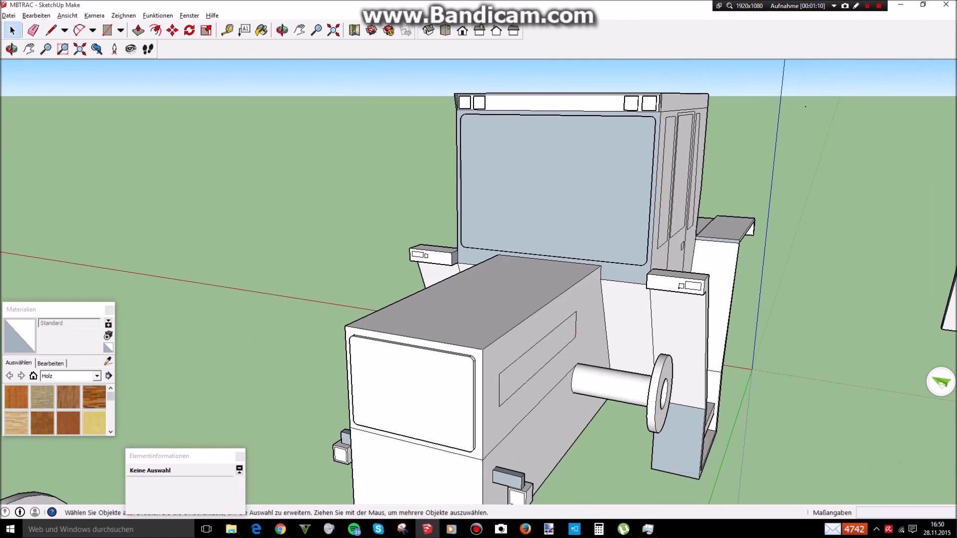